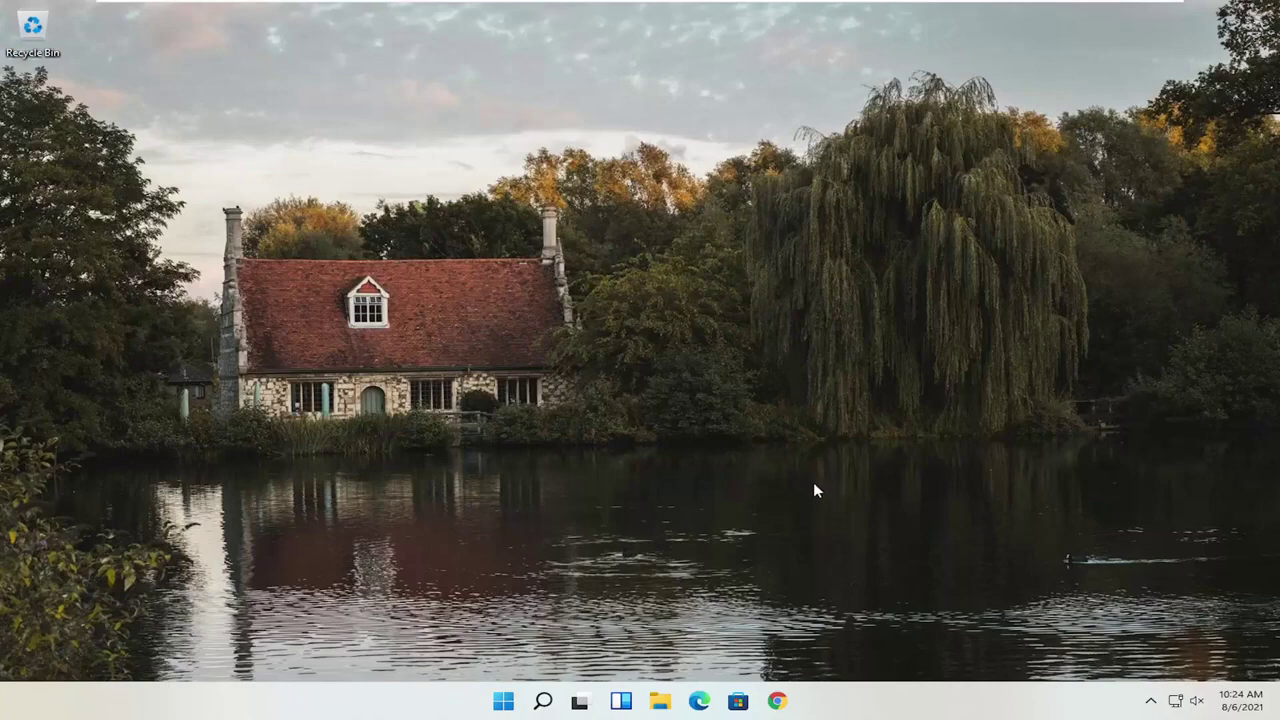
# - Launch Google Chrome and go to google.com
pyautogui.click(778, 701)
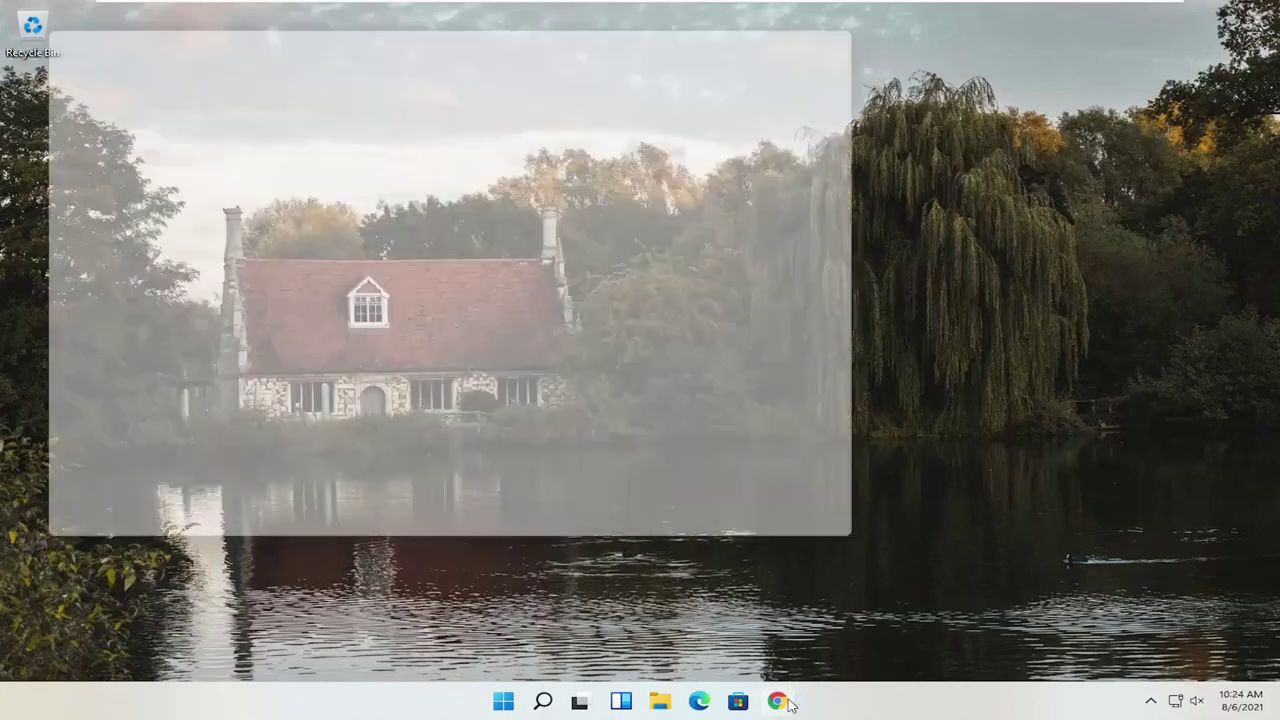
pyautogui.click(833, 20)
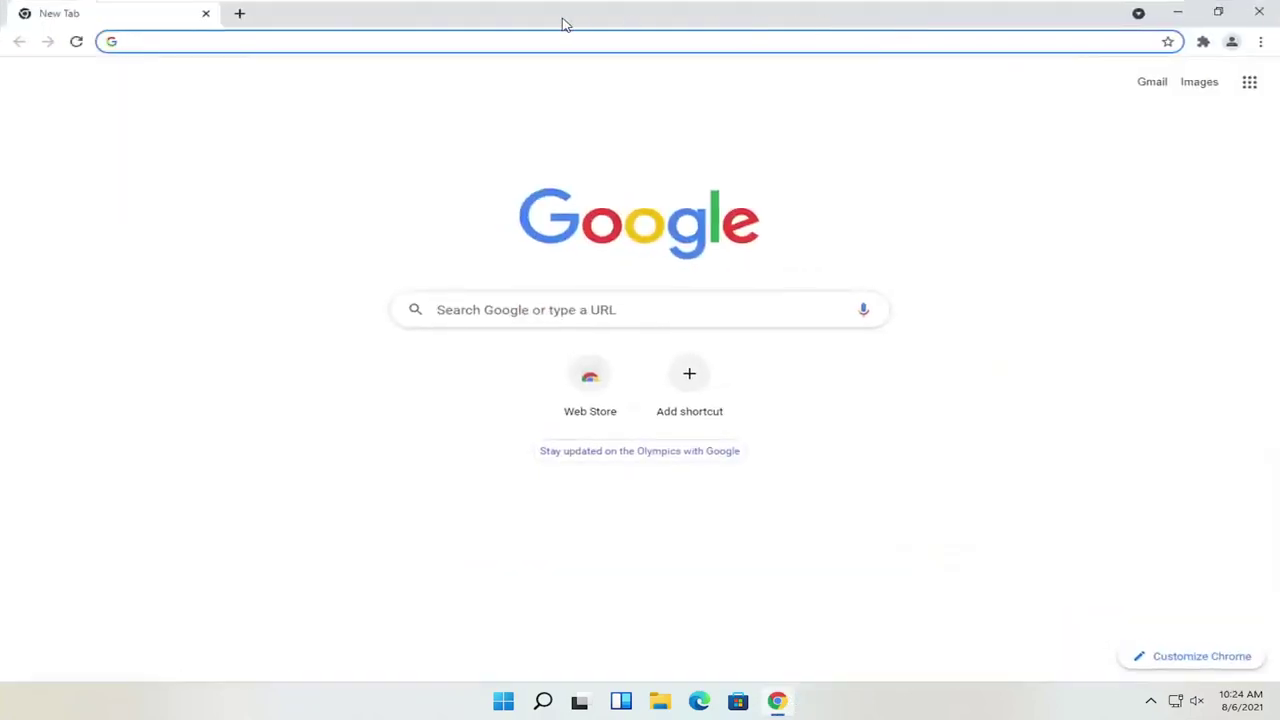
pyautogui.write('google.com')
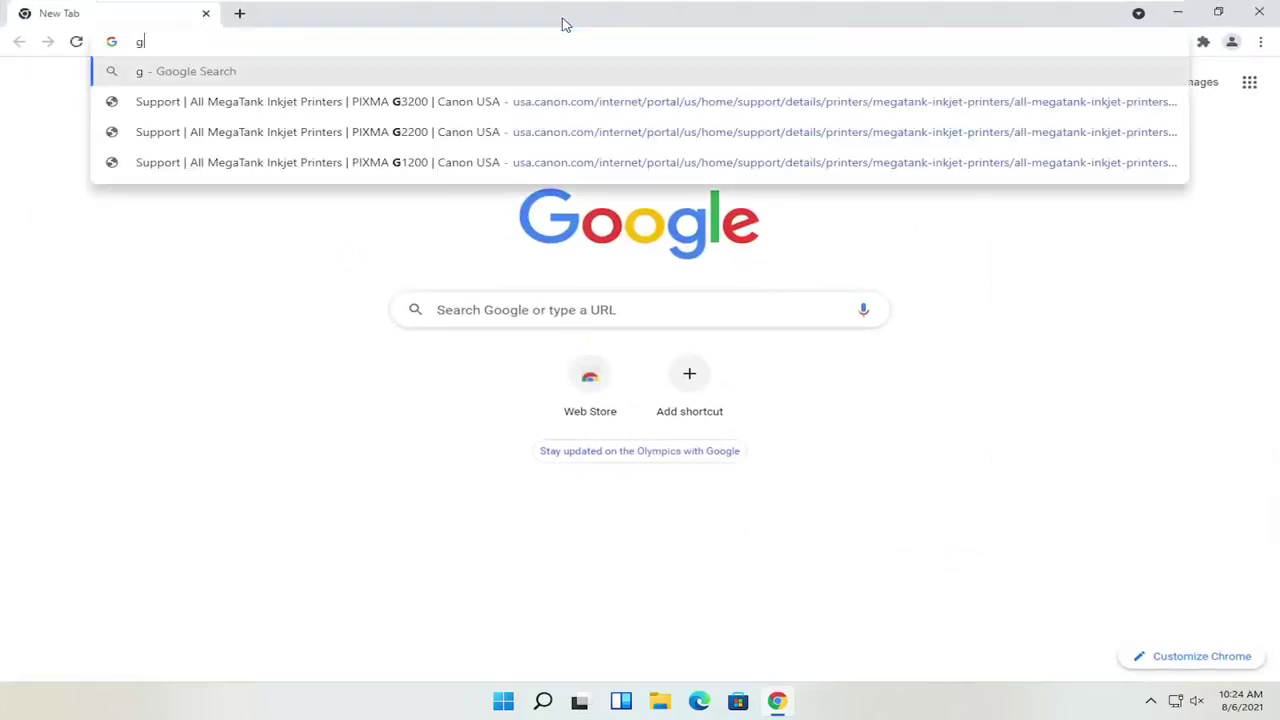
pyautogui.press('Return')
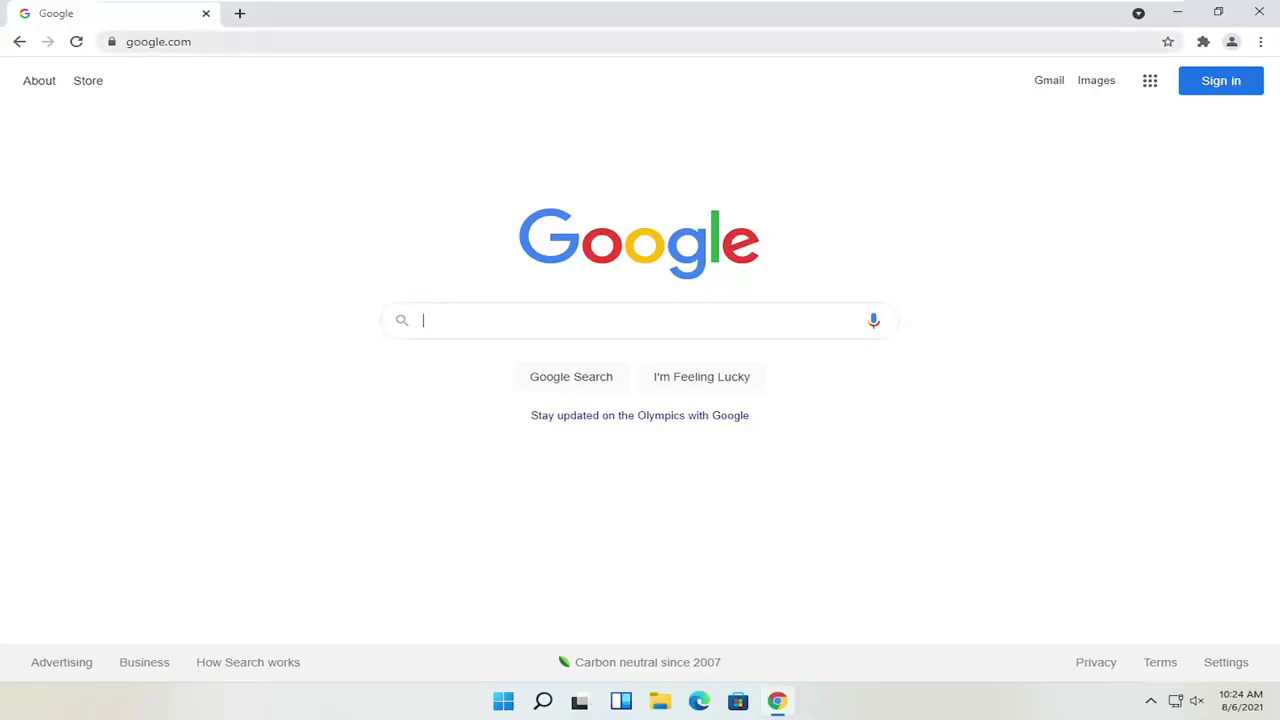
# - Search the web for "canon printer drivers" and open the Canon U.S.A. Drivers & Downloads result
pyautogui.click(245, 41)
pyautogui.write('canon printer drivers')
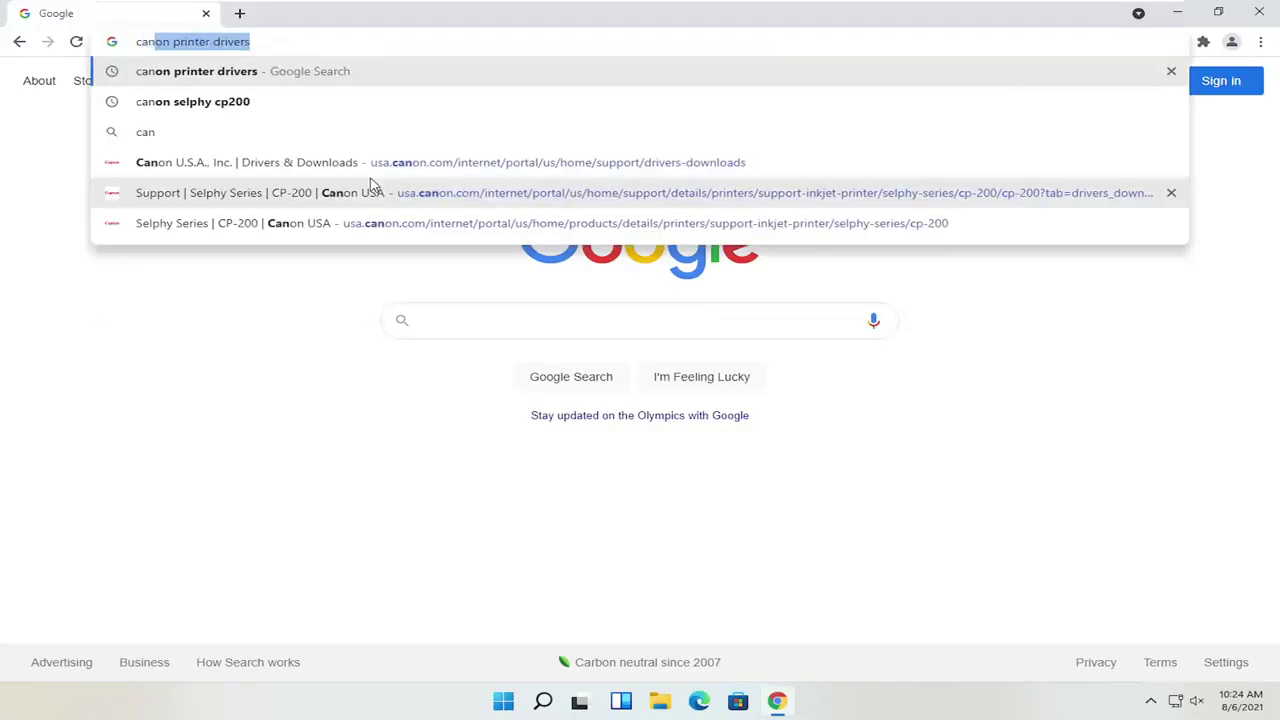
pyautogui.click(314, 75)
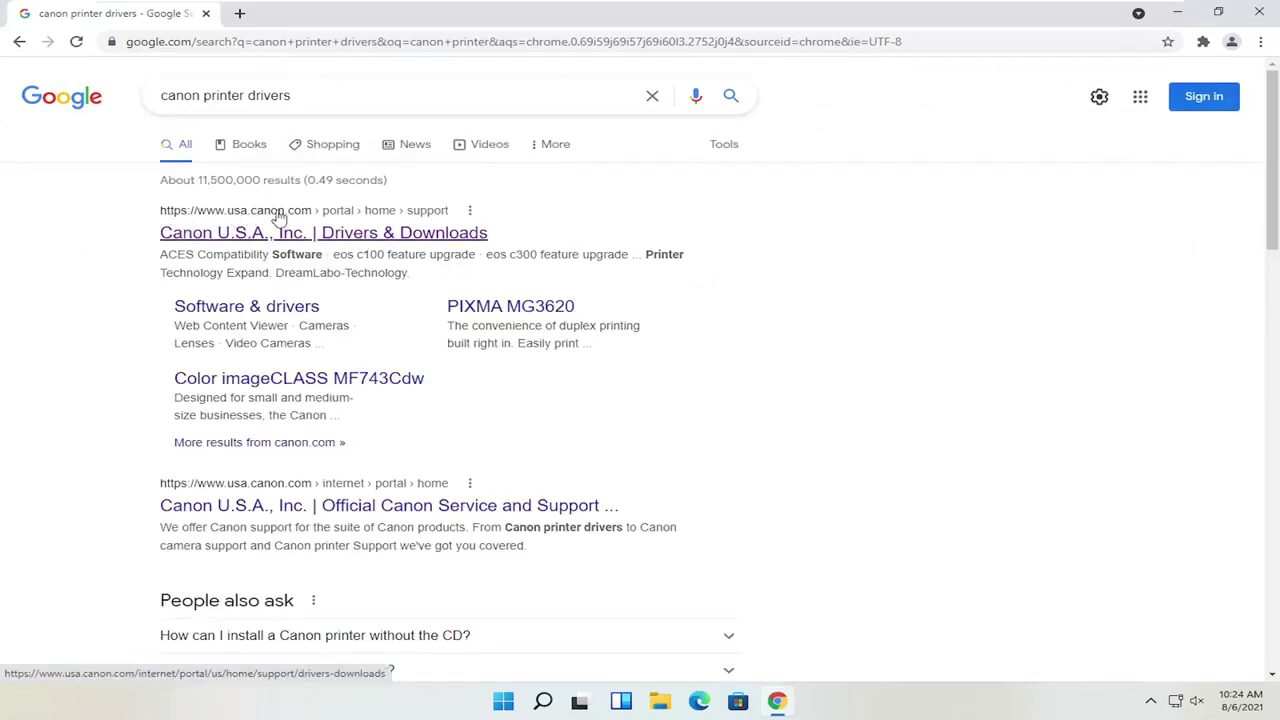
pyautogui.click(223, 236)
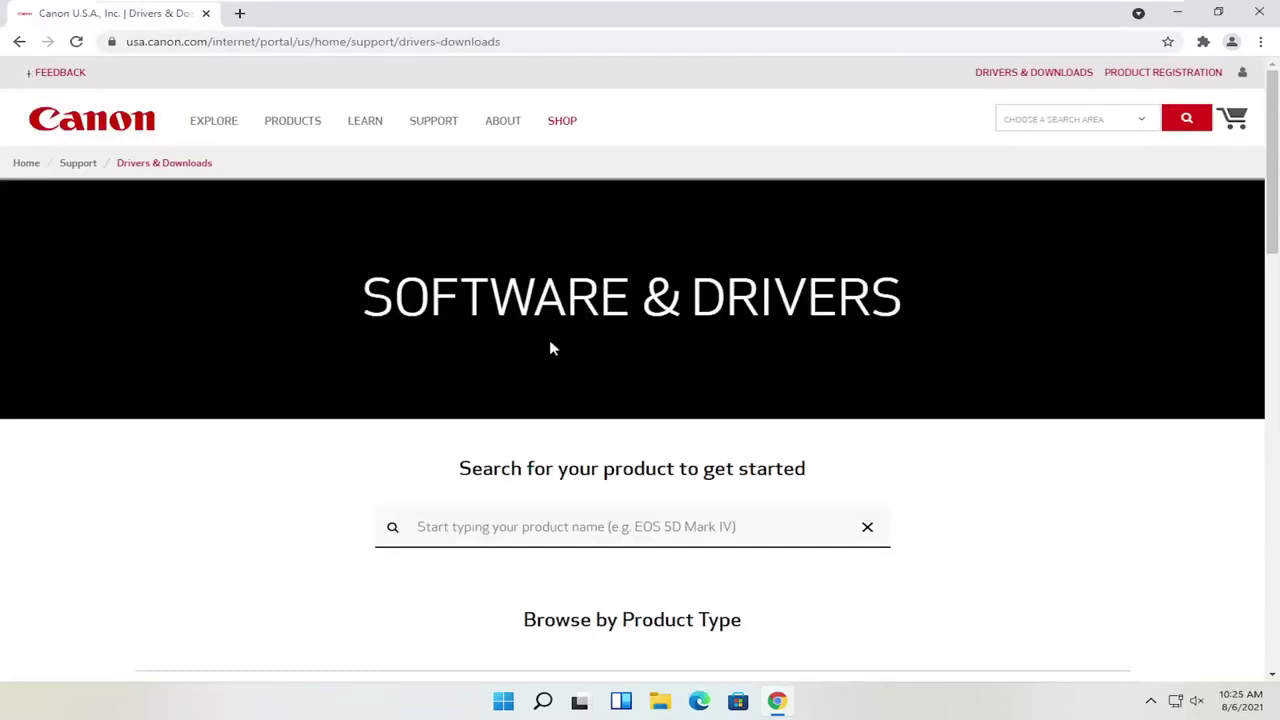
# - Look through the Printers and Scanners device categories on the Software & Drivers page, returning to the product types
pyautogui.scroll(-1, 565, 358)
pyautogui.scroll(-1, 605, 420)
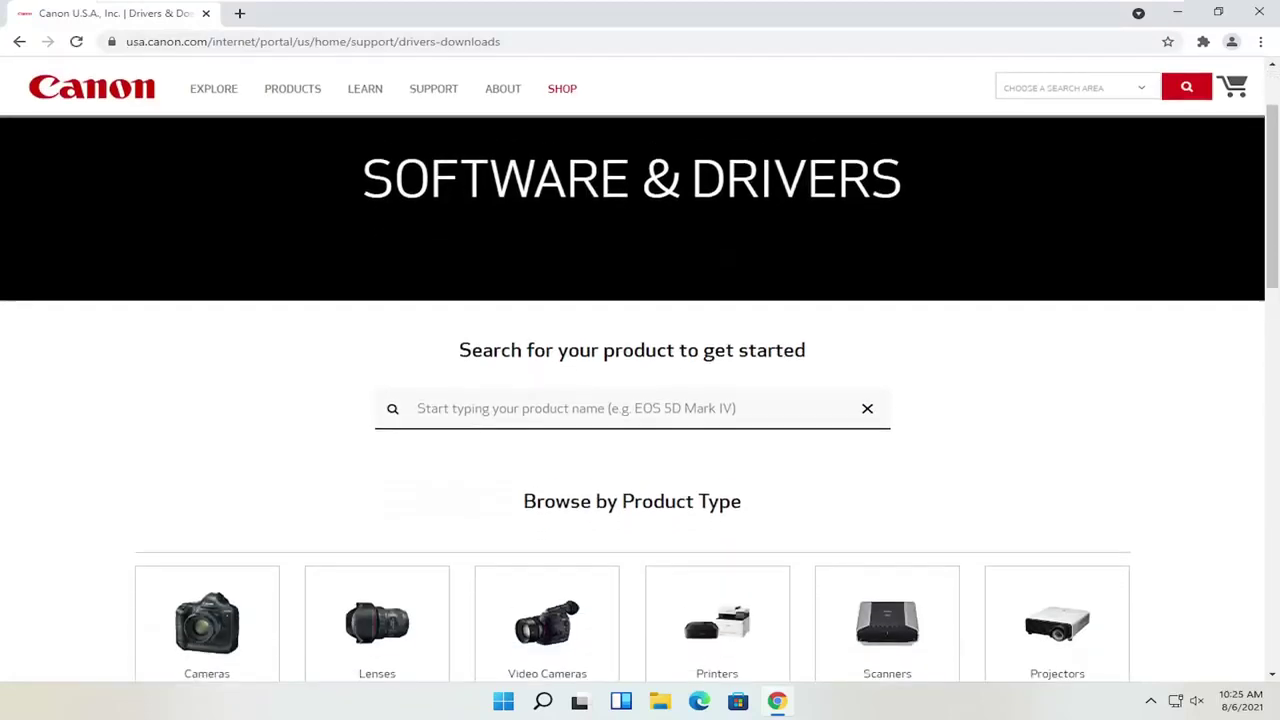
pyautogui.click(420, 393)
pyautogui.scroll(-2, 408, 360)
pyautogui.scroll(-2, 520, 316)
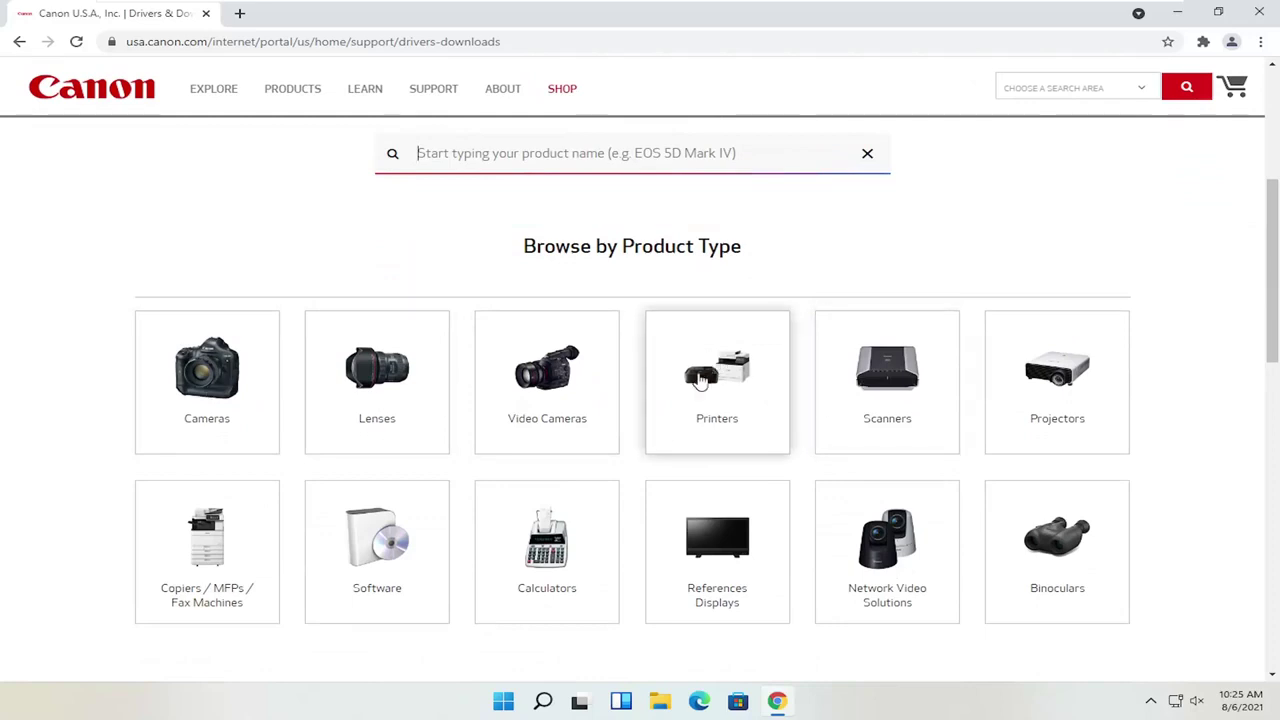
pyautogui.click(729, 386)
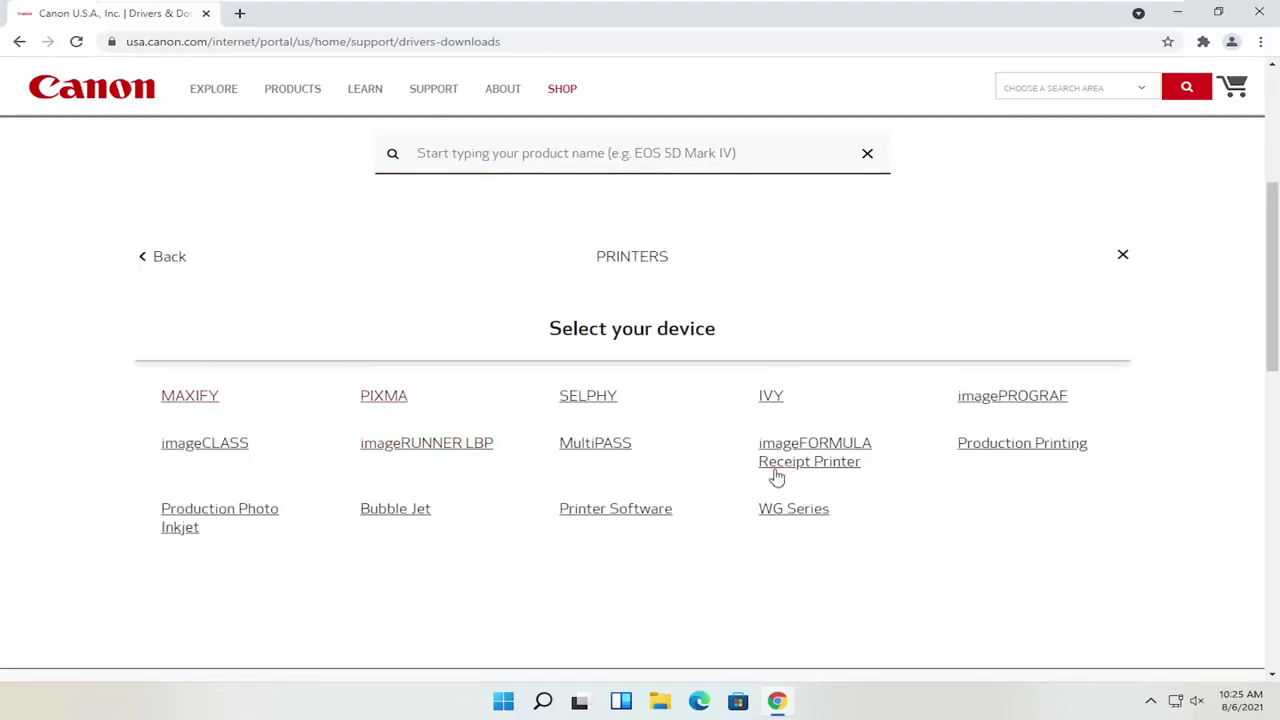
pyautogui.click(162, 257)
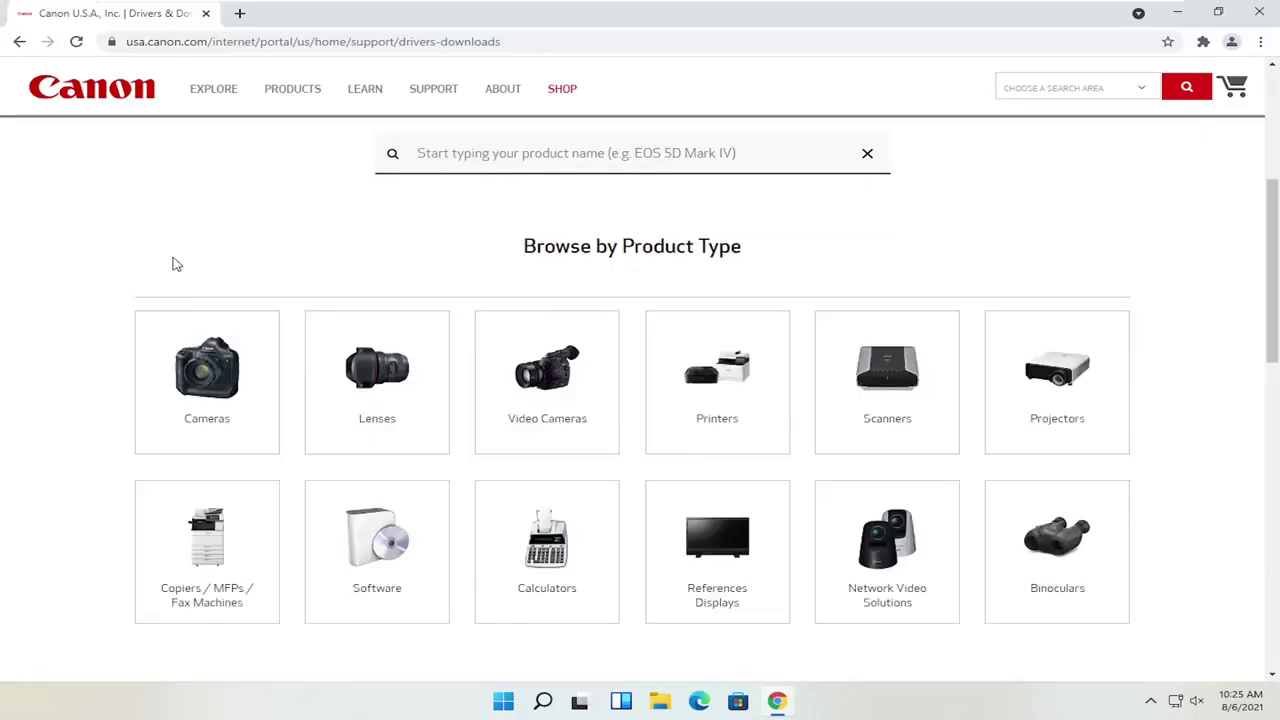
pyautogui.click(921, 386)
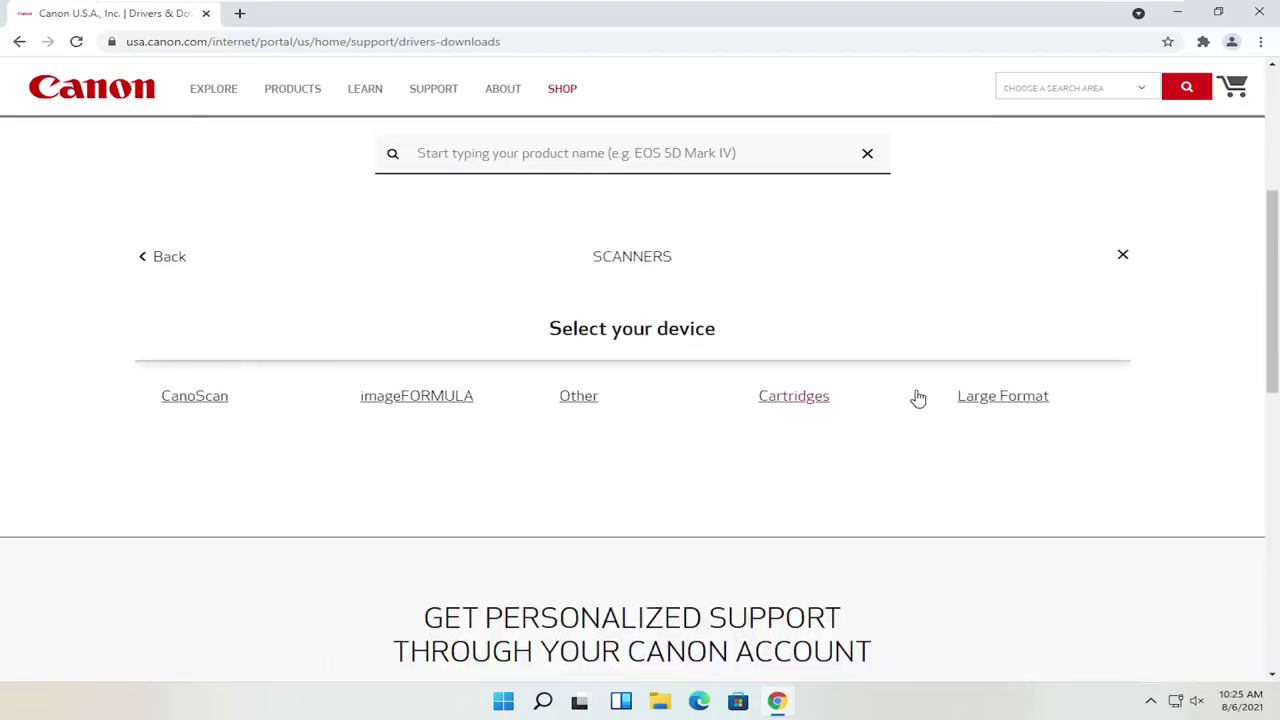
pyautogui.scroll(1, 335, 428)
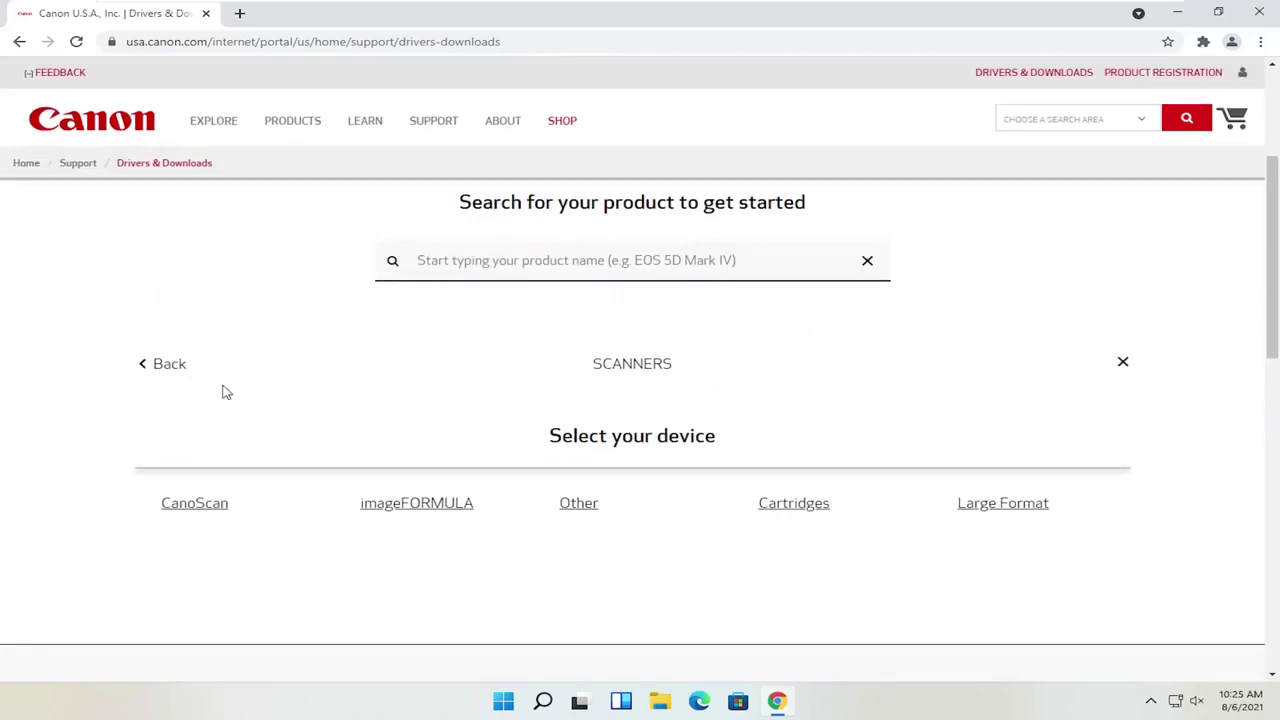
pyautogui.click(166, 363)
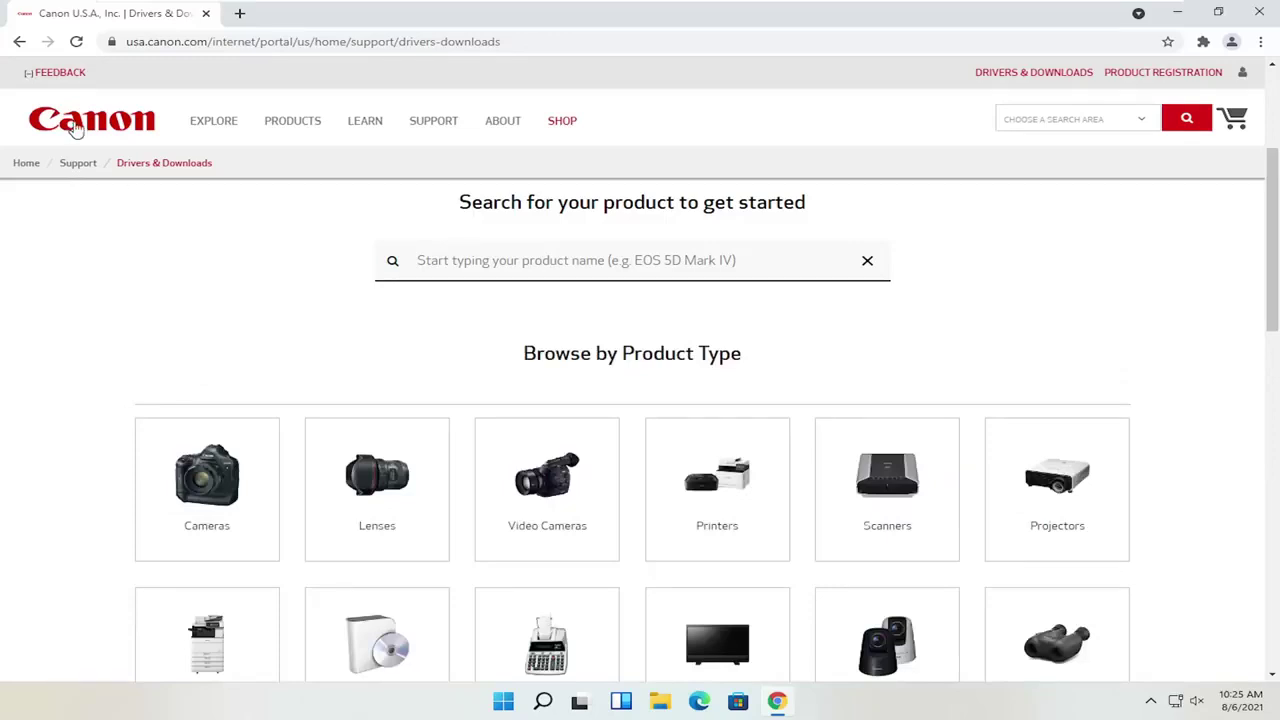
# - Search for the product "pixma mg2520" and open the PIXMA MG2520 (MG2500 Series) support page
pyautogui.scroll(-1, 250, 250)
pyautogui.click(420, 260)
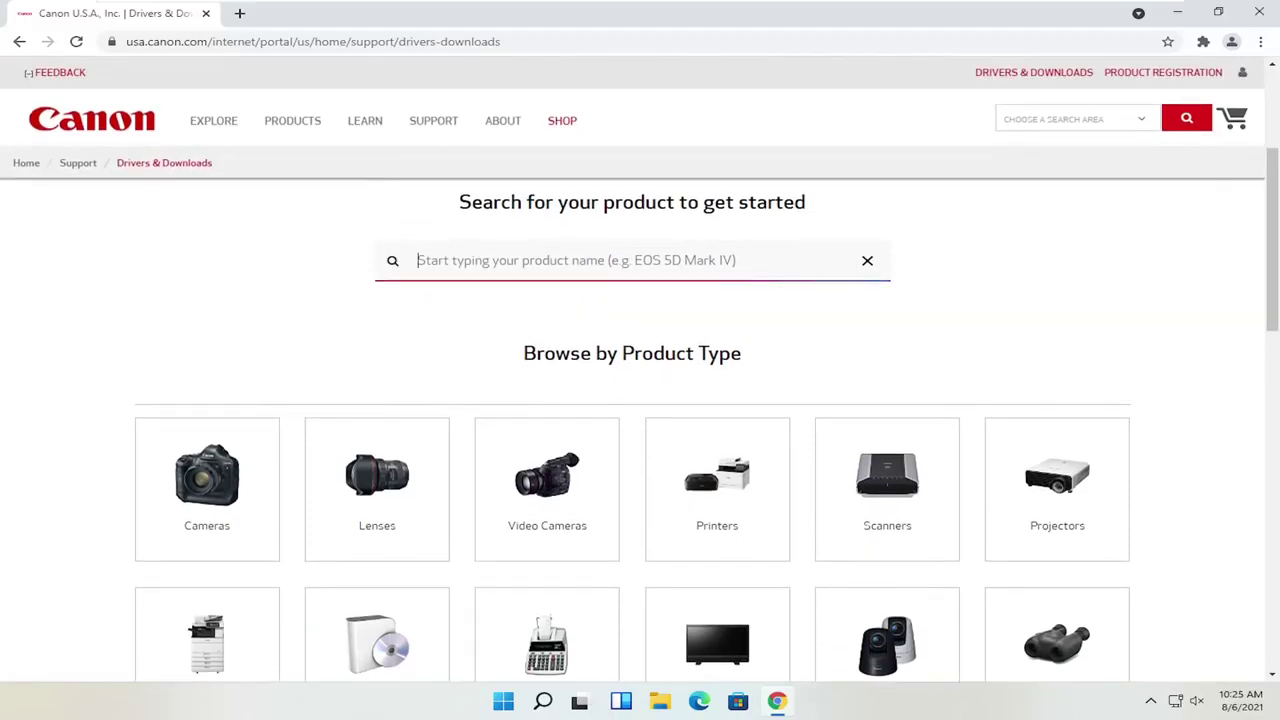
pyautogui.write('pi')
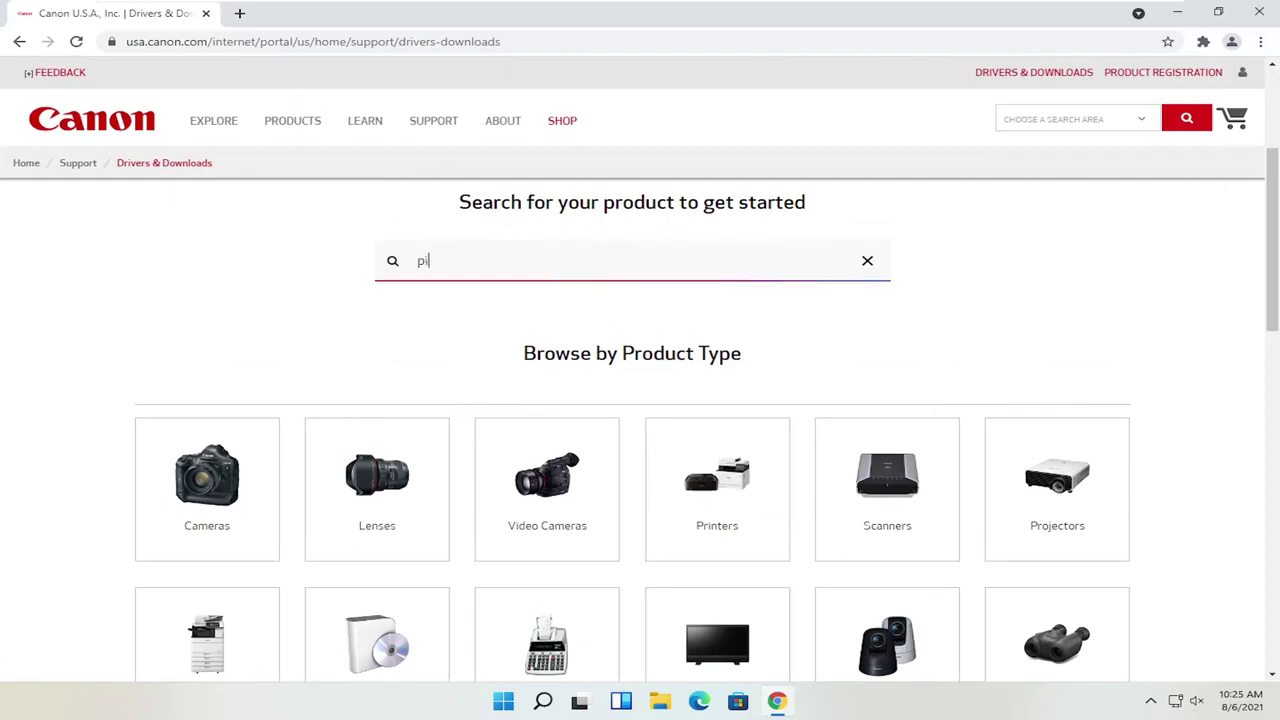
pyautogui.write('xma mg5')
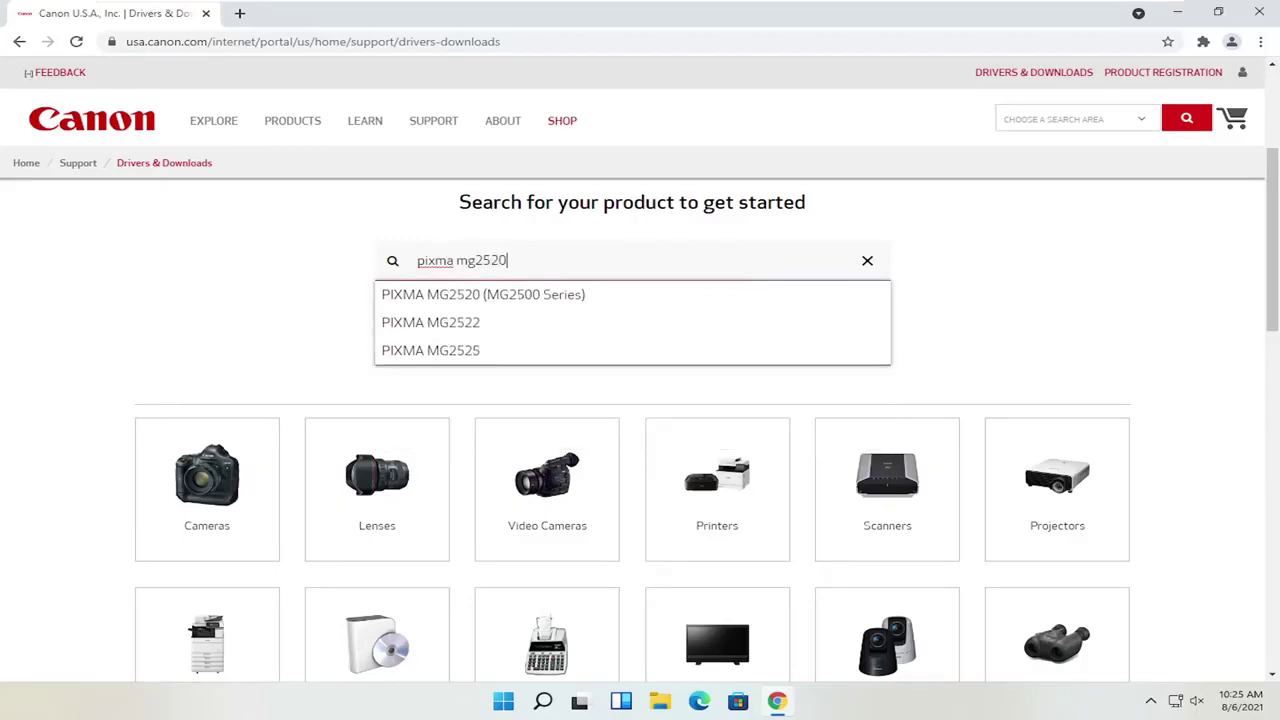
pyautogui.click(480, 299)
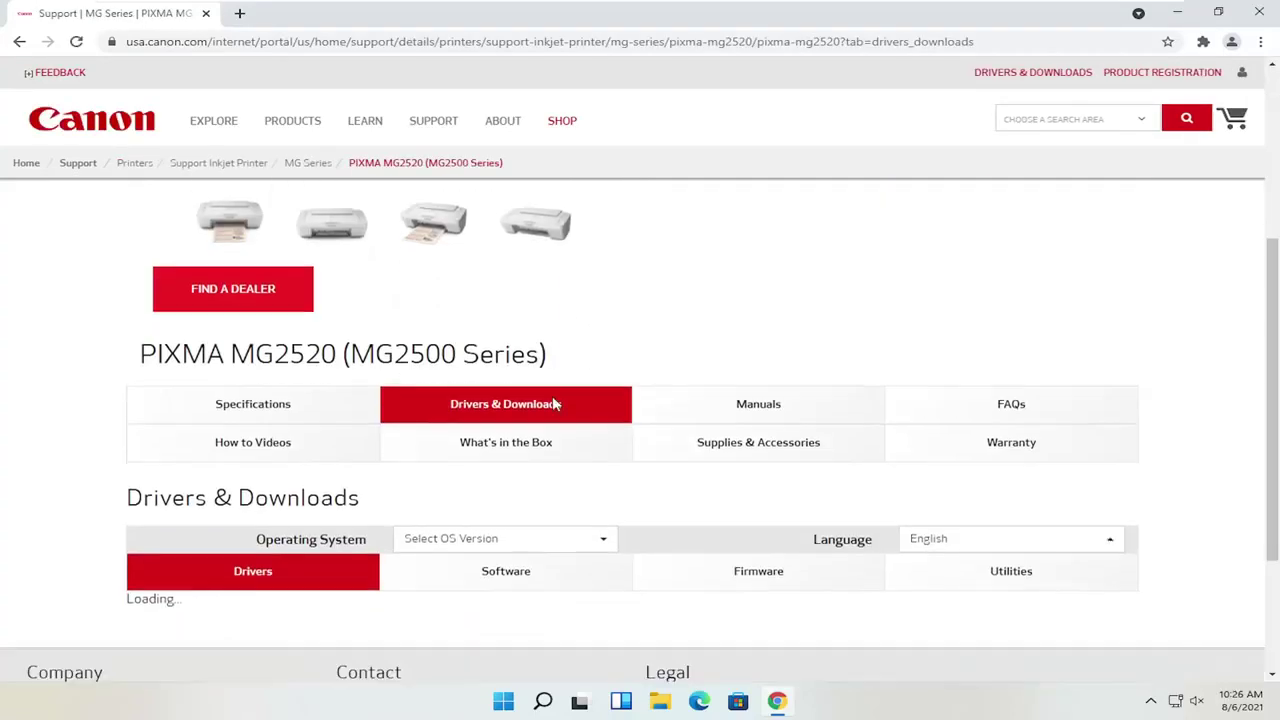
# - Review the driver list and the Main Unit Spec section for the PIXMA MG2520, returning to its drivers
pyautogui.scroll(-1, 500, 334)
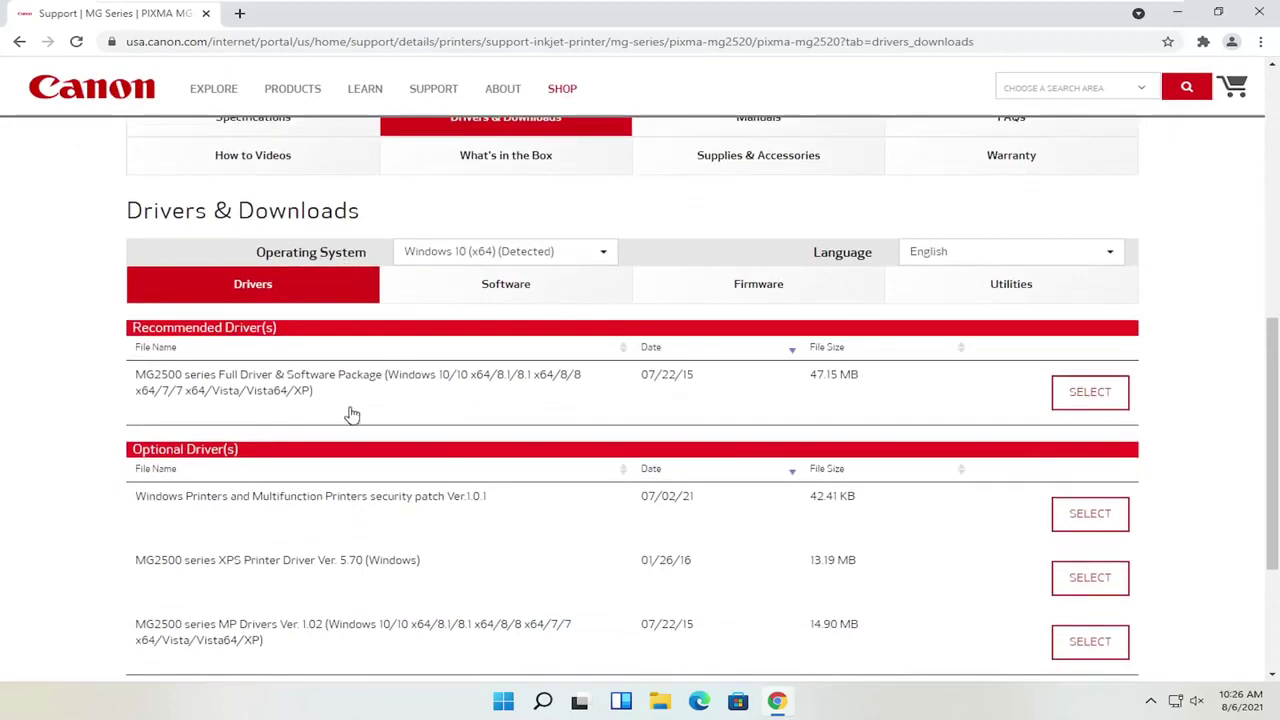
pyautogui.scroll(3, 303, 428)
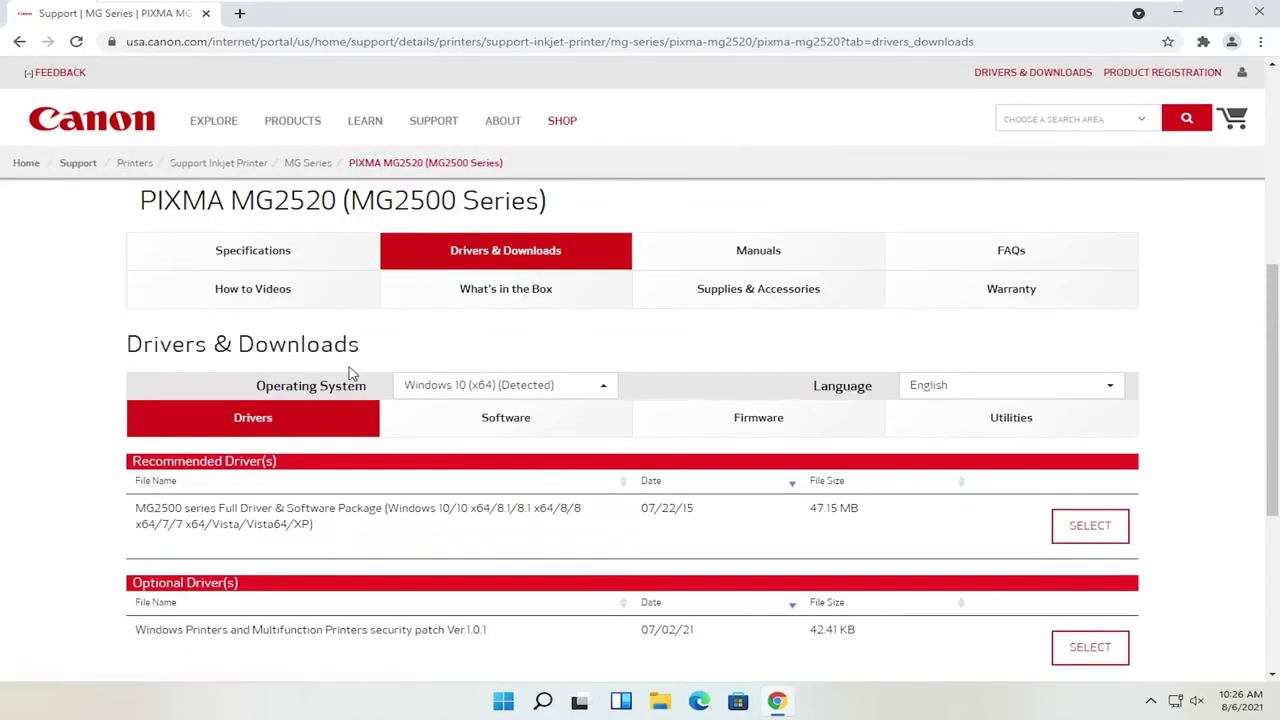
pyautogui.click(285, 281)
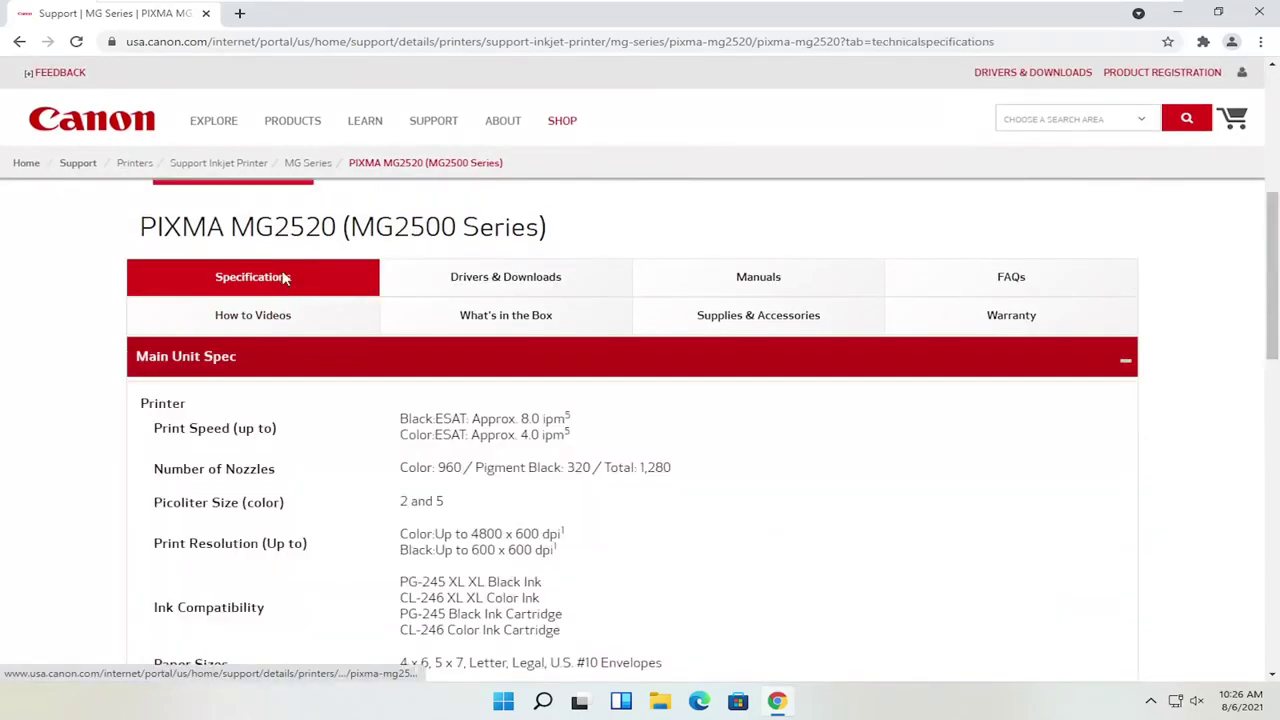
pyautogui.scroll(-2, 314, 374)
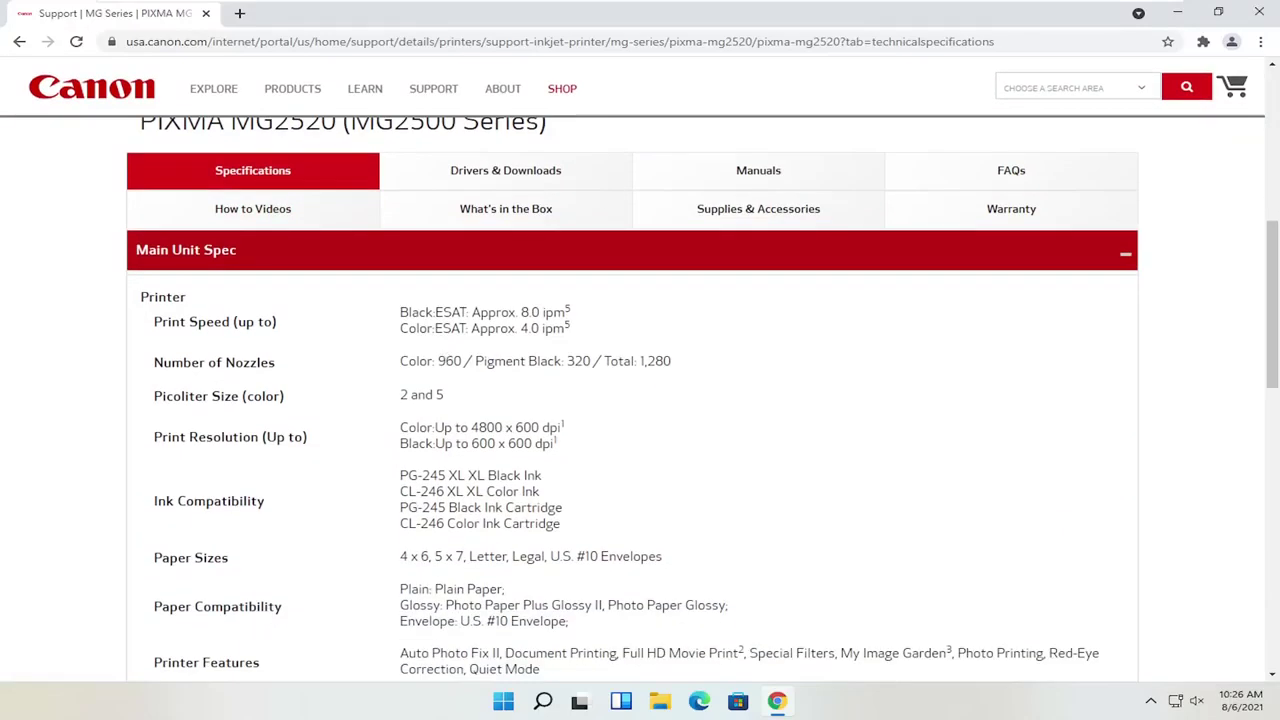
pyautogui.scroll(2, 476, 382)
pyautogui.click(505, 303)
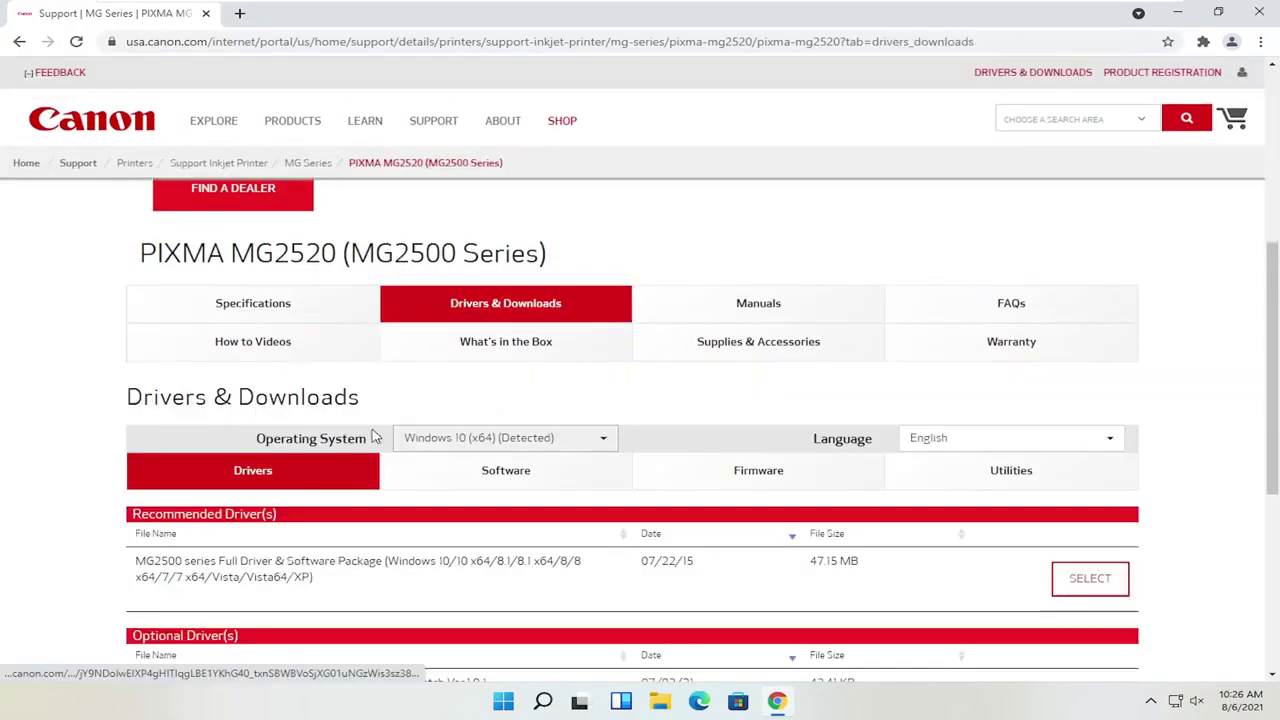
pyautogui.scroll(-2, 300, 443)
pyautogui.scroll(1, 417, 459)
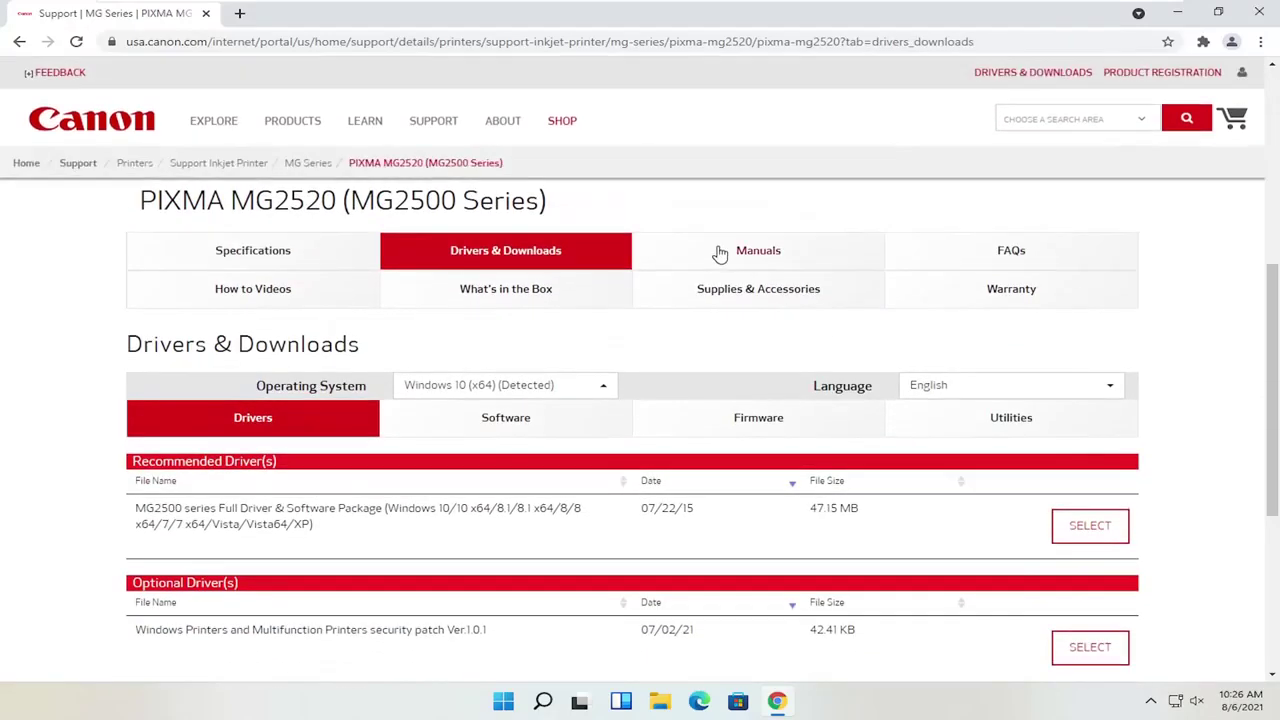
# - View the printer's available manuals and its how-to videos
pyautogui.click(717, 244)
pyautogui.scroll(-1, 420, 393)
pyautogui.scroll(-2, 509, 449)
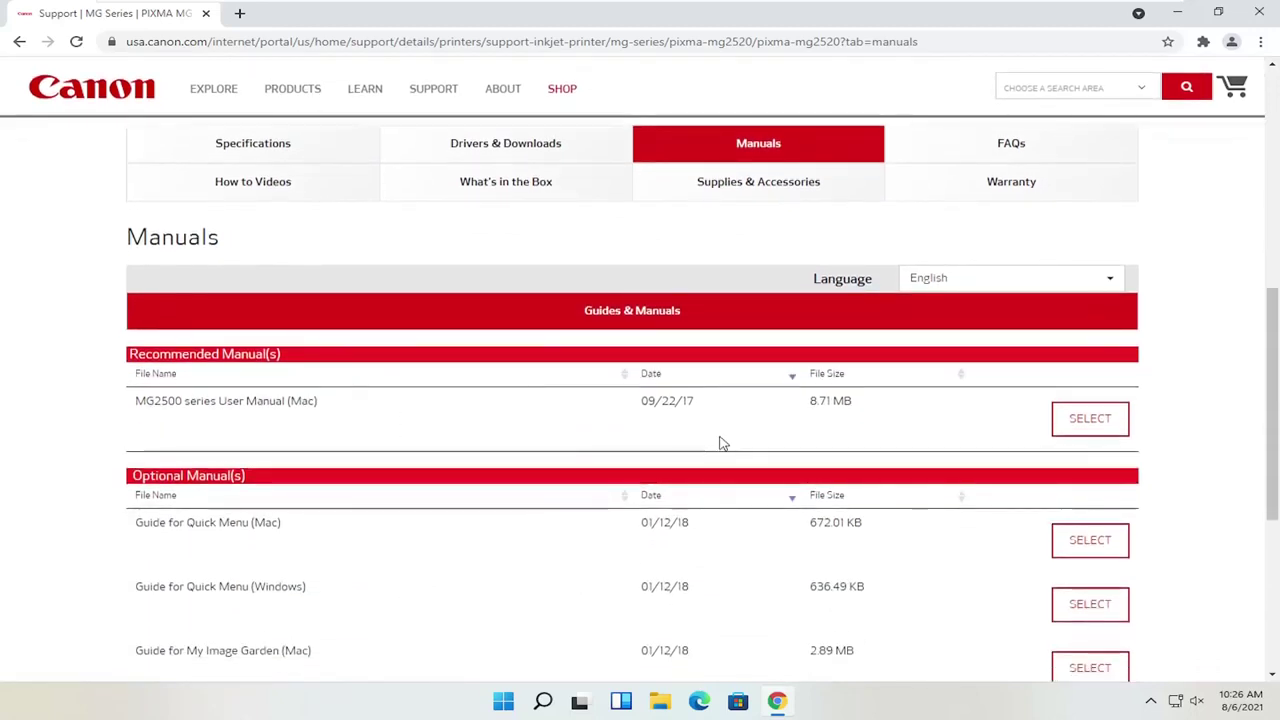
pyautogui.scroll(2, 720, 443)
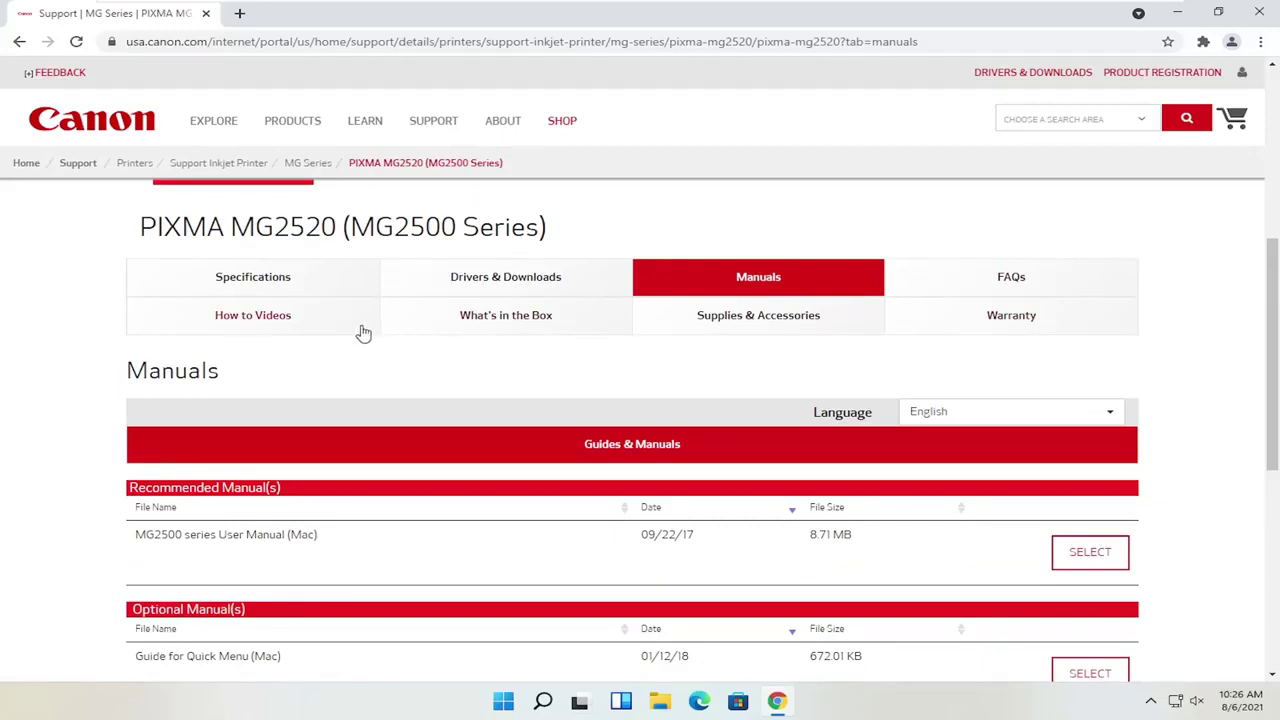
pyautogui.click(293, 316)
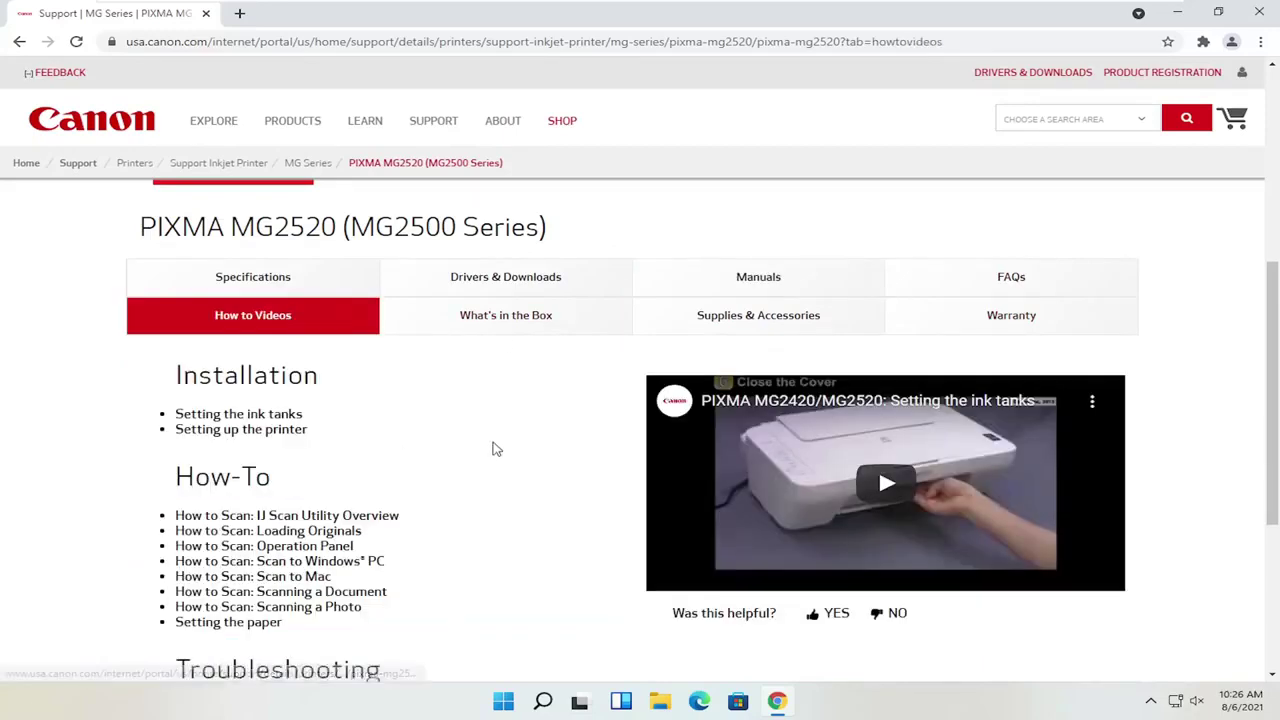
pyautogui.scroll(-1, 491, 449)
pyautogui.scroll(1, 491, 449)
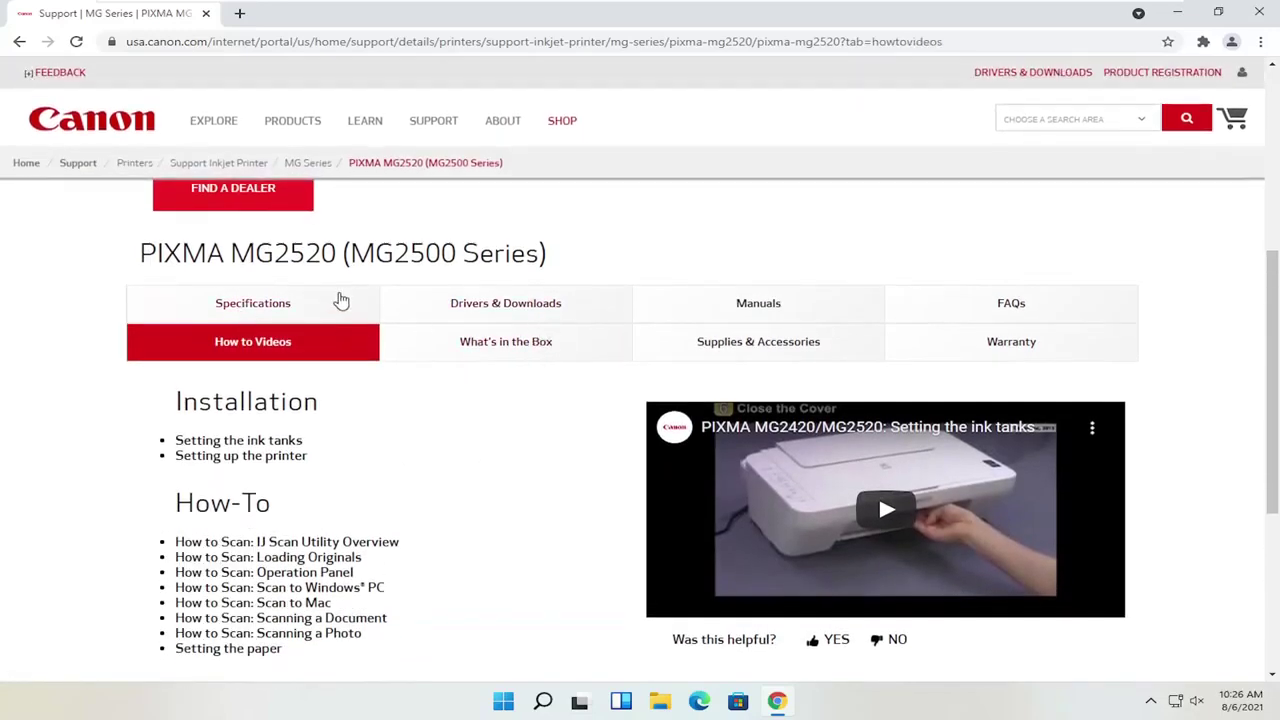
# - Return to the printer's Drivers & Downloads section and check the selectable operating systems, keeping the detected Windows 10 (x64)
pyautogui.click(306, 309)
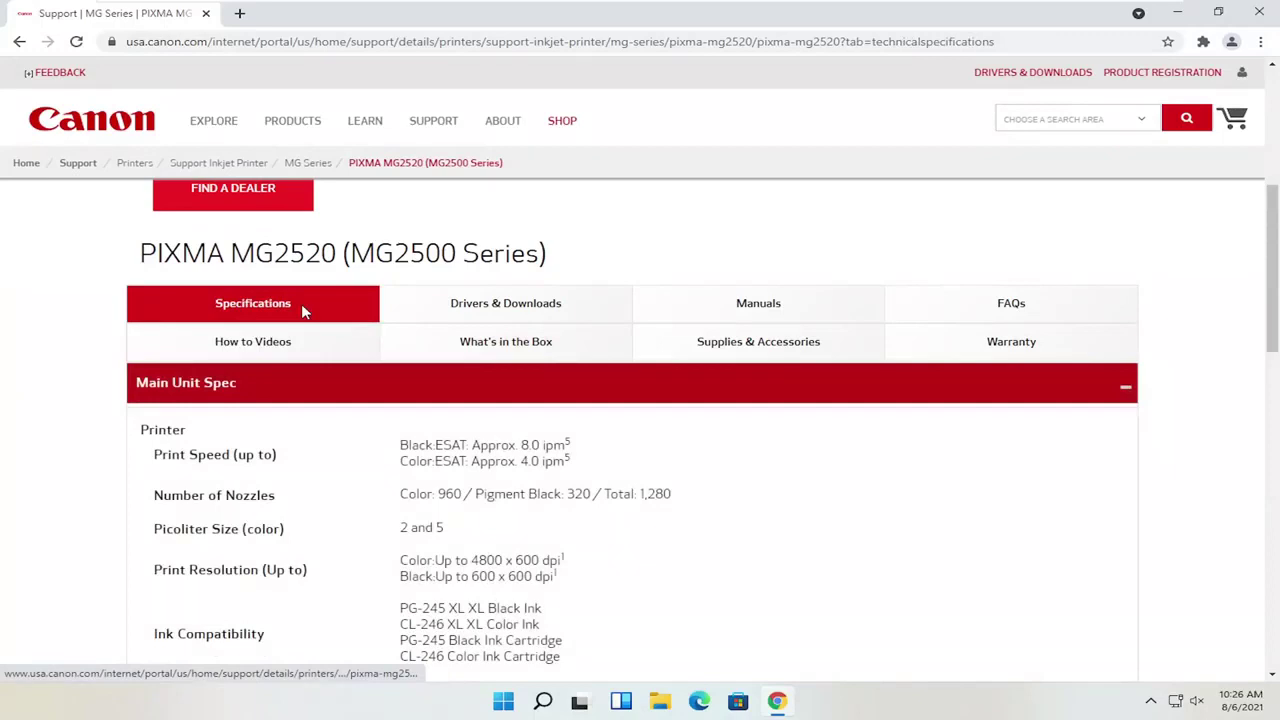
pyautogui.click(520, 309)
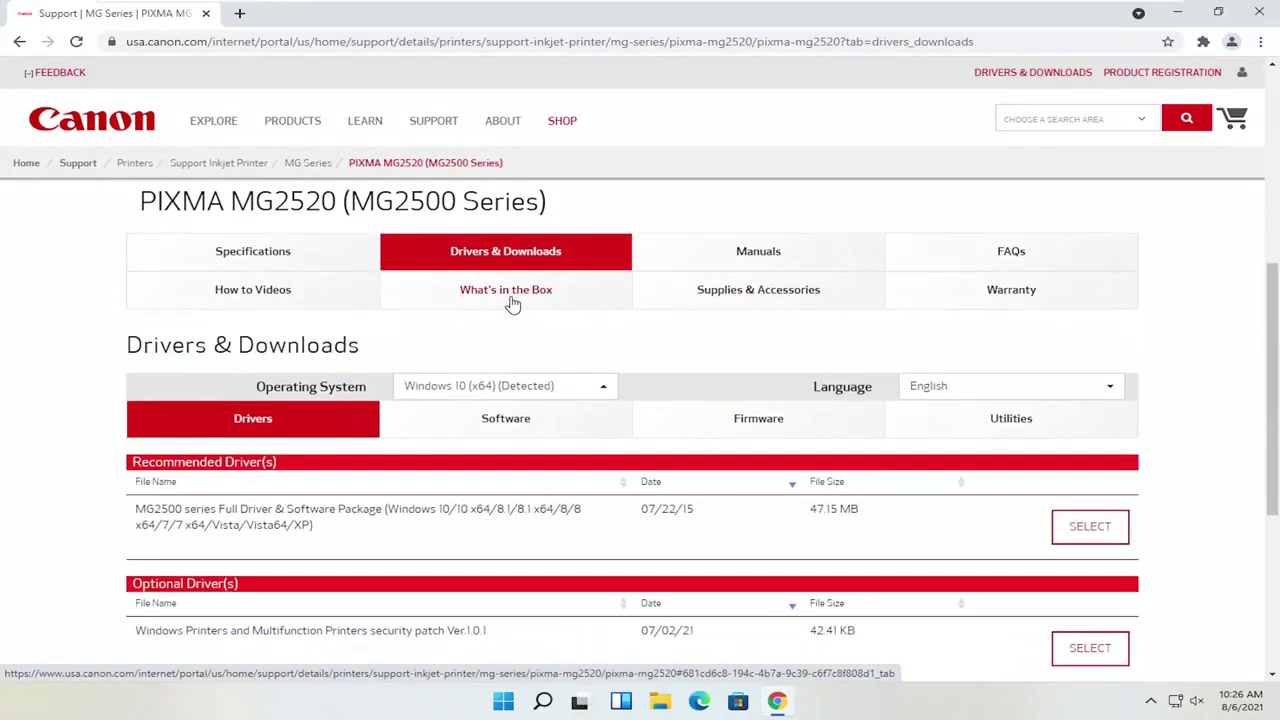
pyautogui.scroll(-2, 517, 302)
pyautogui.click(560, 333)
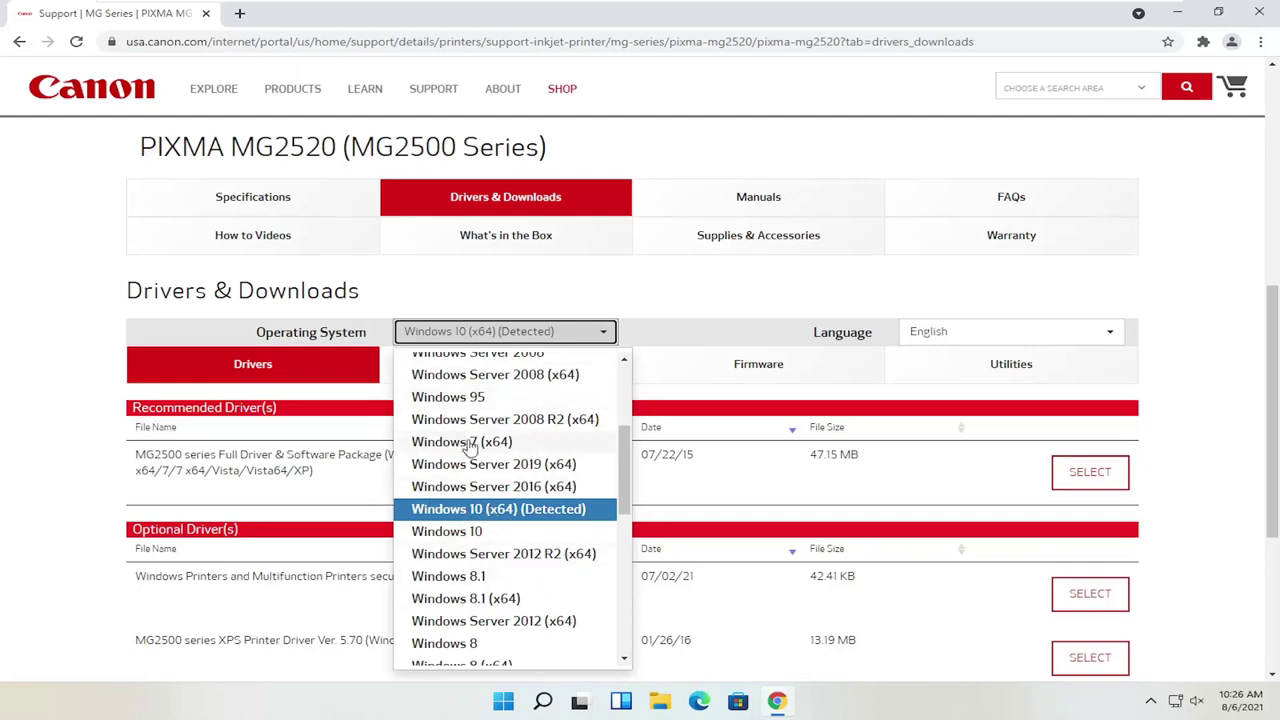
pyautogui.click(22, 428)
# - Download the recommended MG2500 series Full Driver & Software Package
pyautogui.scroll(-1, 100, 380)
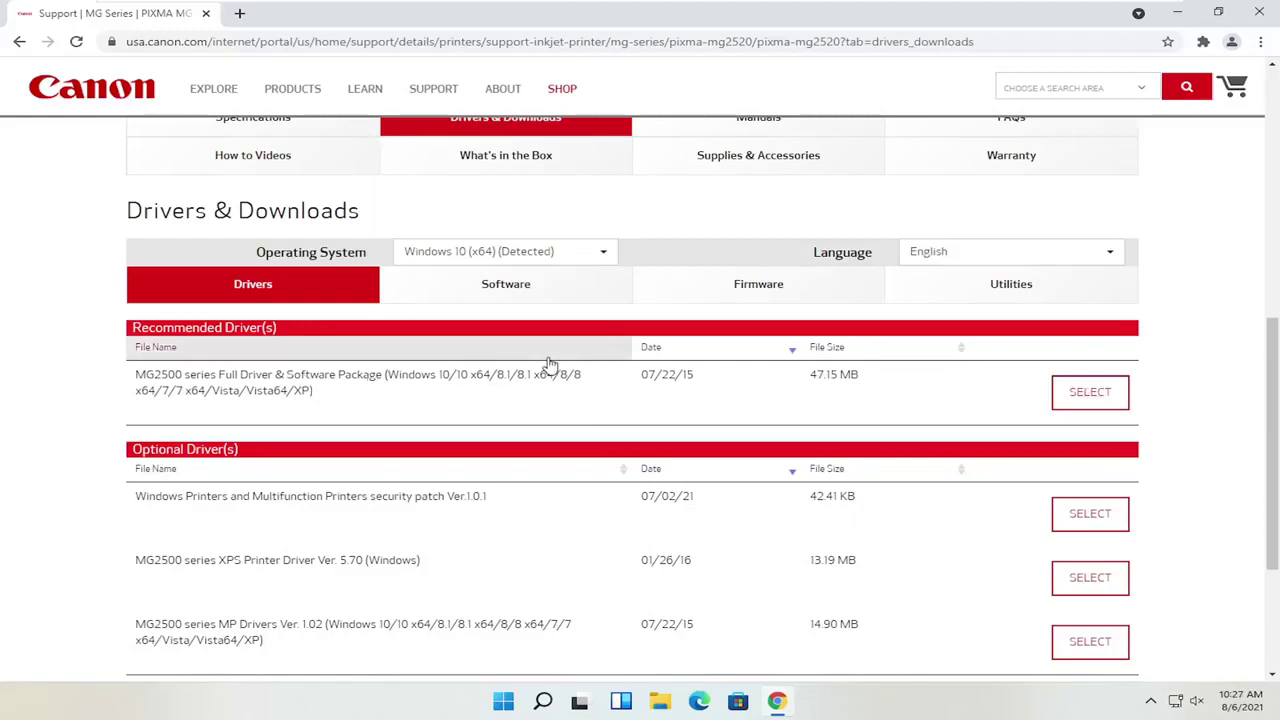
pyautogui.click(1085, 396)
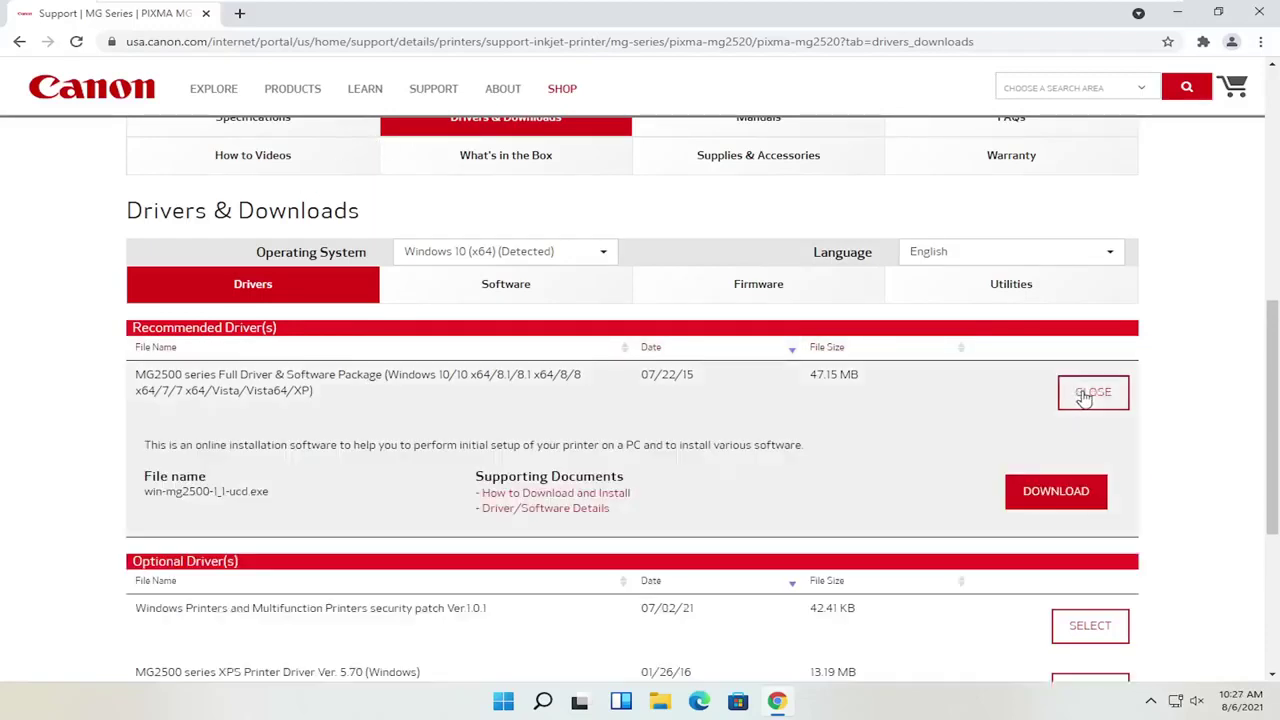
pyautogui.scroll(-1, 1040, 393)
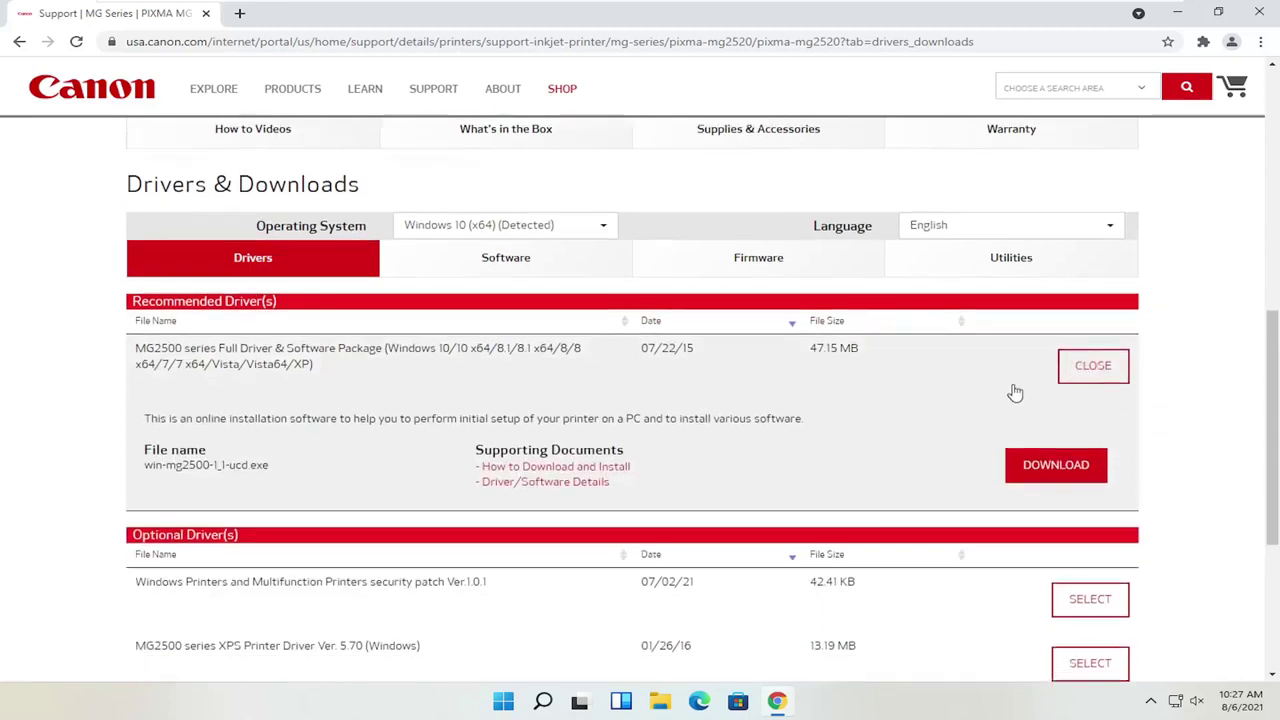
pyautogui.click(1062, 468)
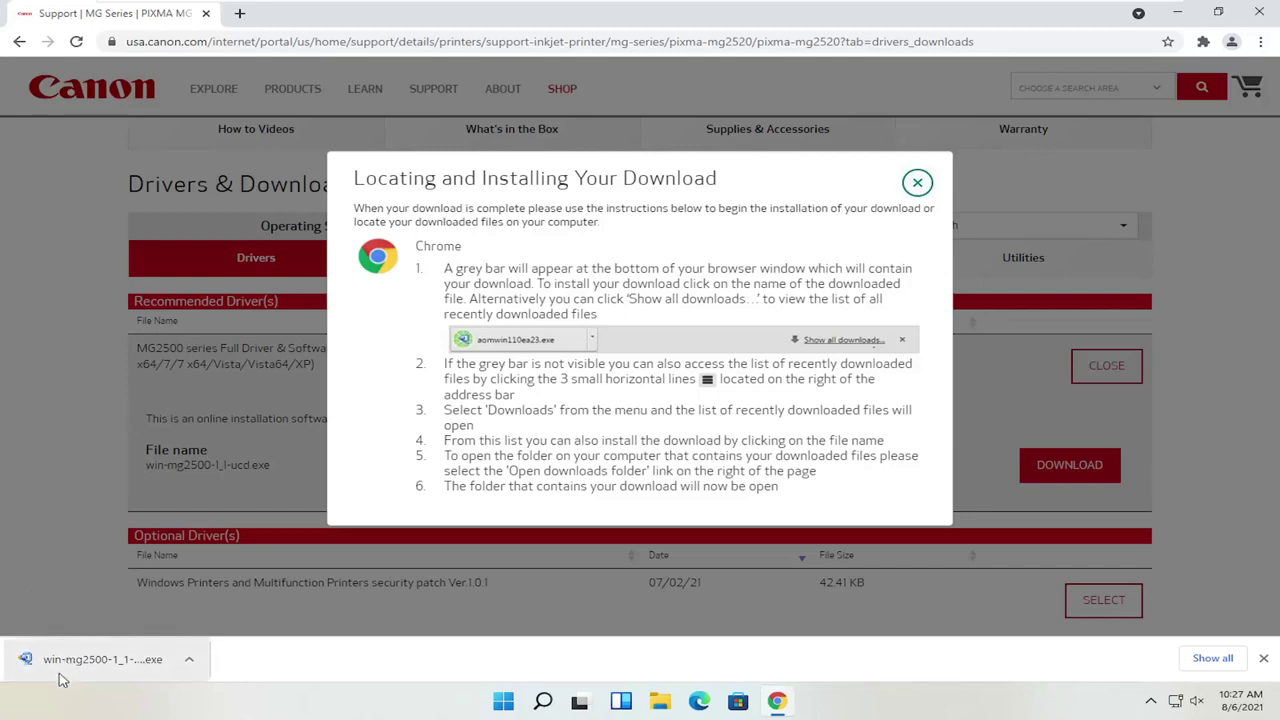
# - Show the downloaded win-mg2500-1_1-ucd installer in its Downloads folder and close the browser
pyautogui.click(189, 659)
pyautogui.click(220, 605)
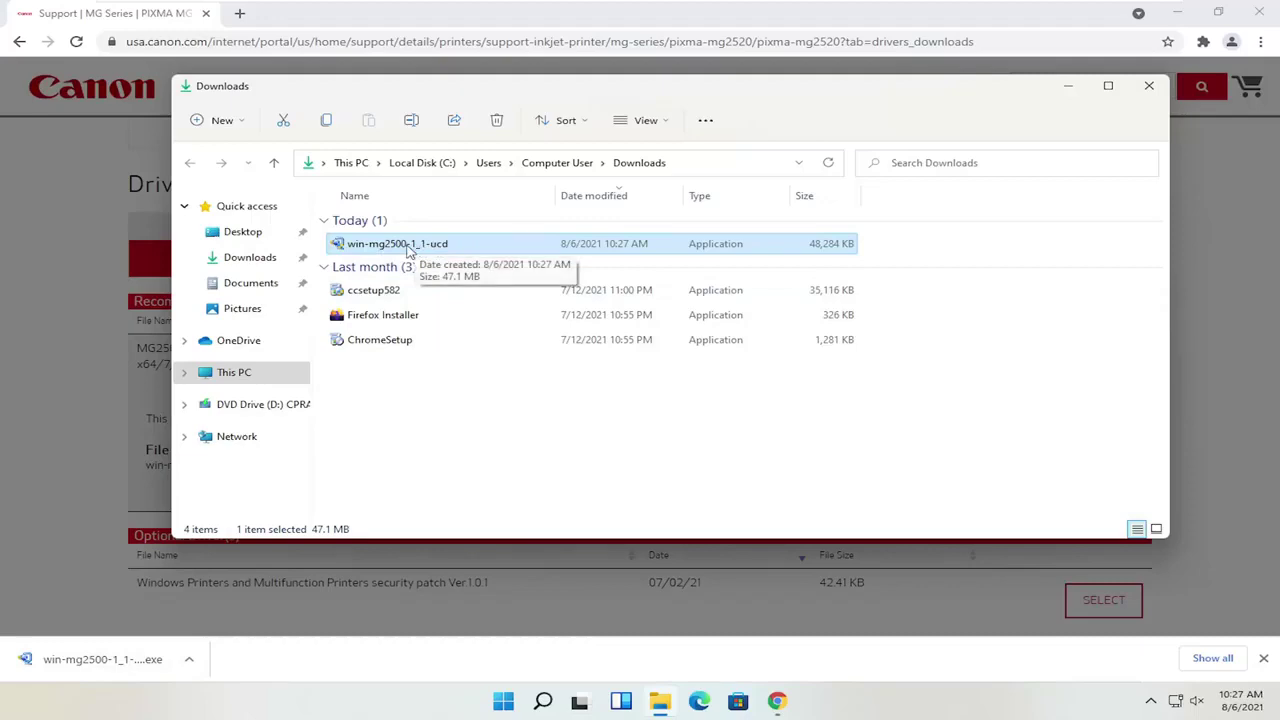
pyautogui.click(1262, 12)
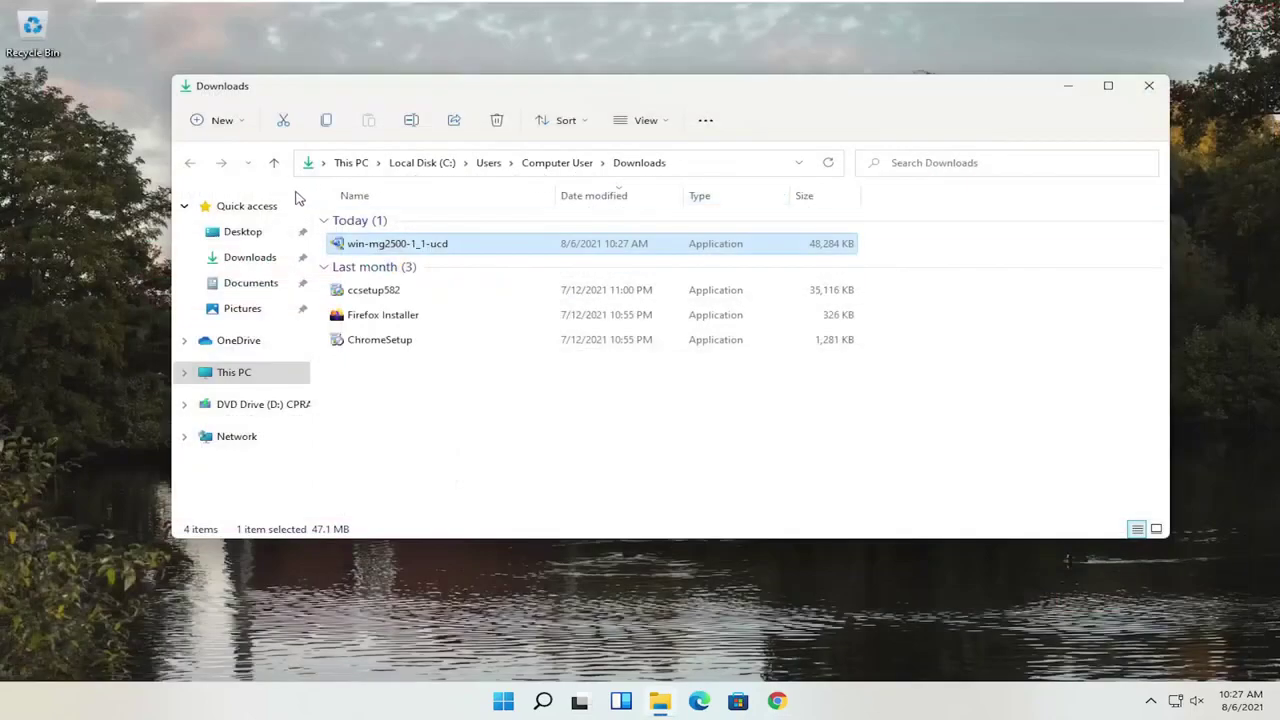
# - Run the win-mg2500-1_1-ucd installer, allow it to make changes to the device, and minimize the Downloads window
pyautogui.doubleClick(380, 245)
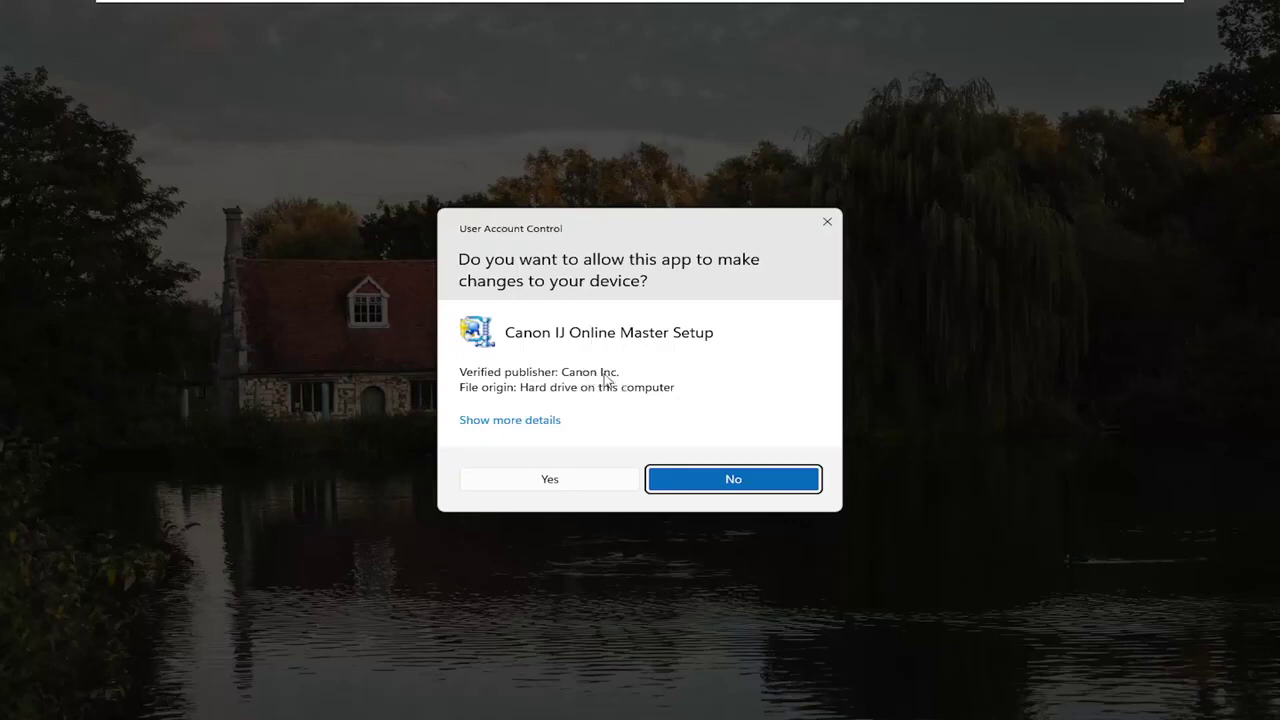
pyautogui.click(551, 484)
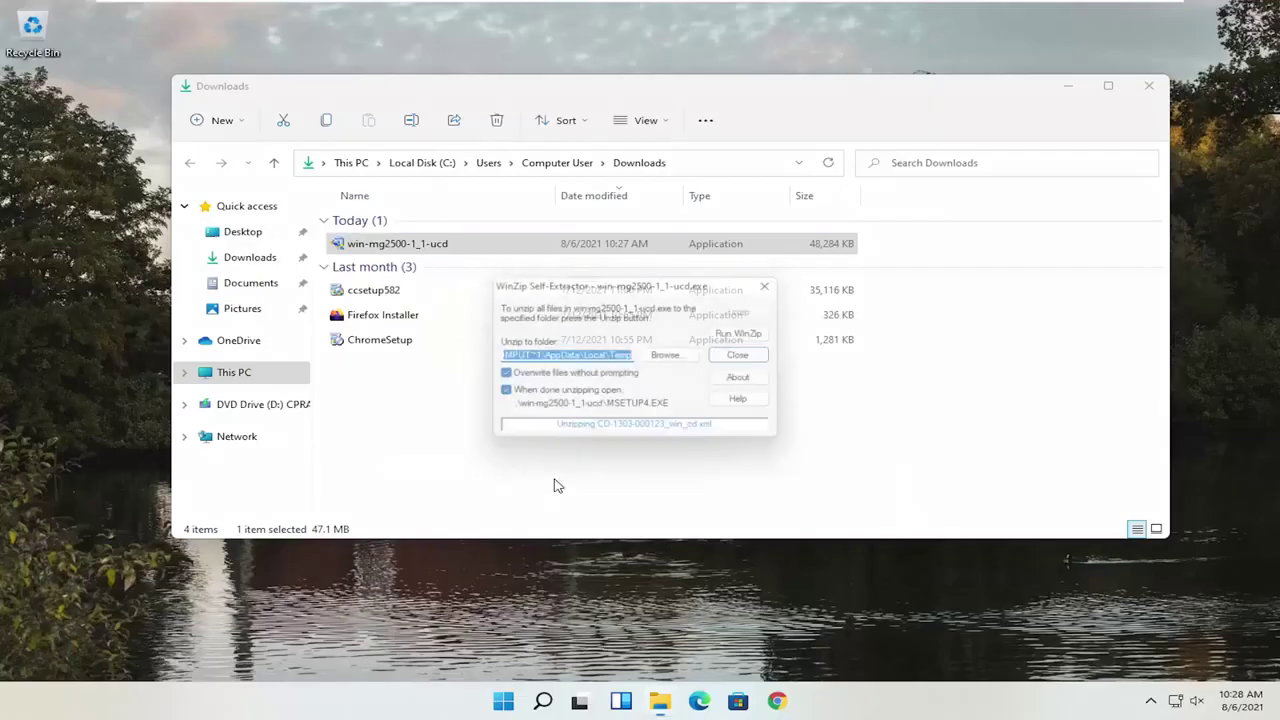
pyautogui.click(1068, 87)
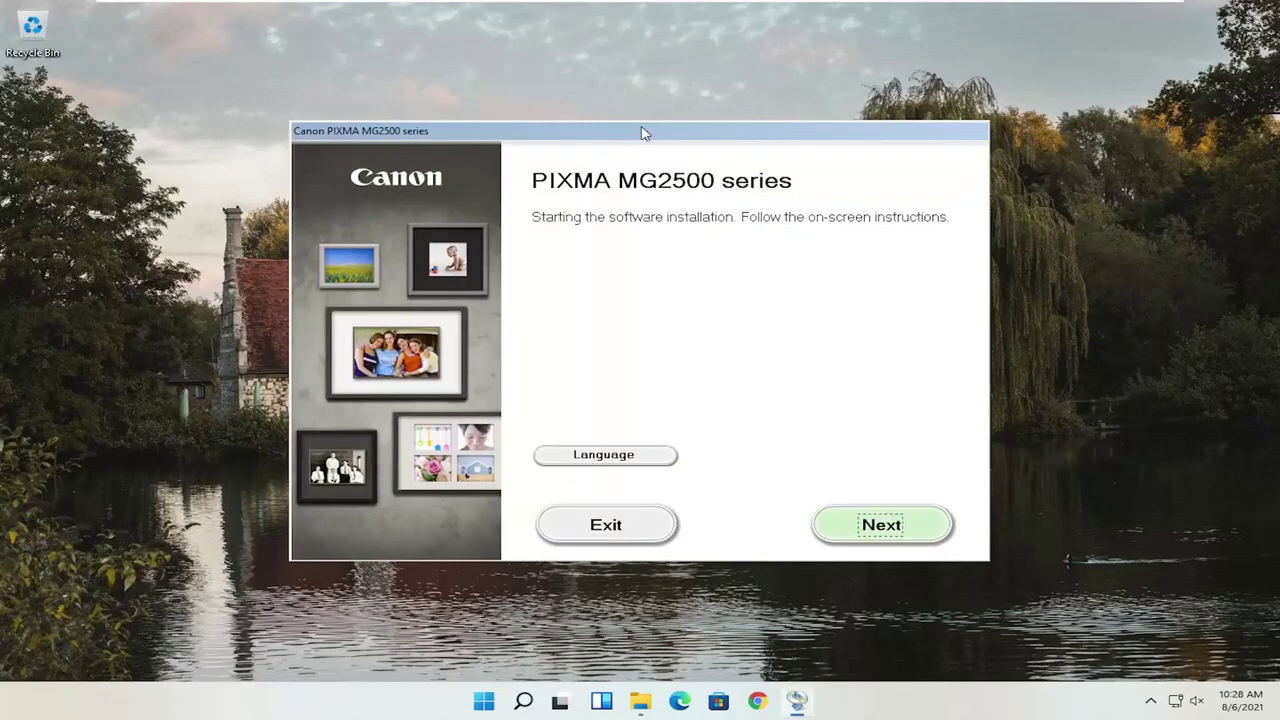
# - Move the setup window slightly higher and check the installer's language options, keeping English
pyautogui.moveTo(643, 135); pyautogui.dragTo(649, 99)
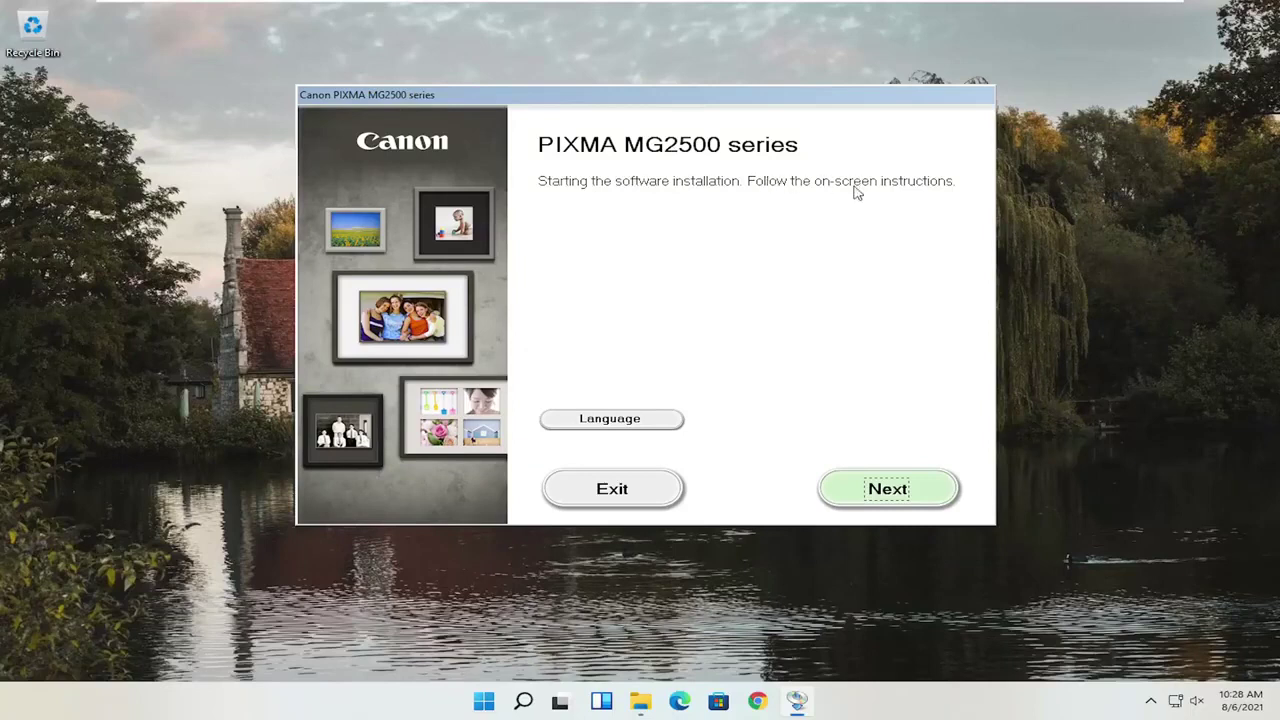
pyautogui.click(606, 422)
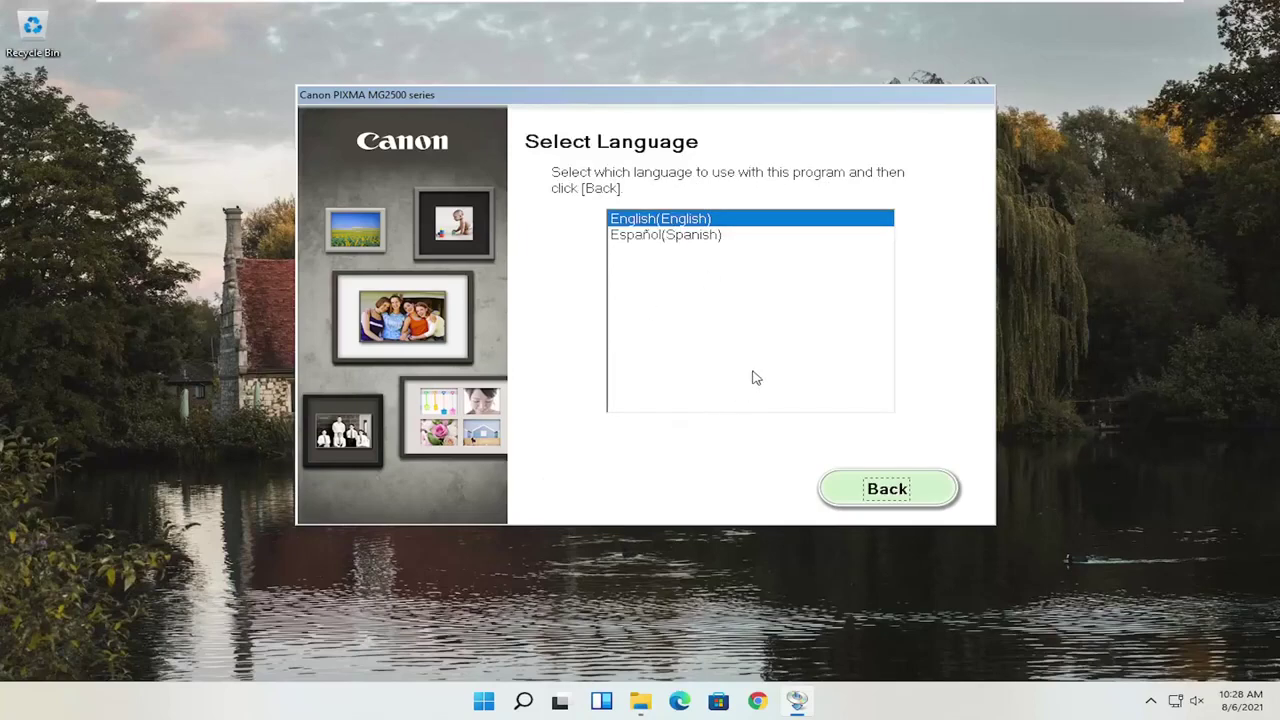
pyautogui.click(862, 490)
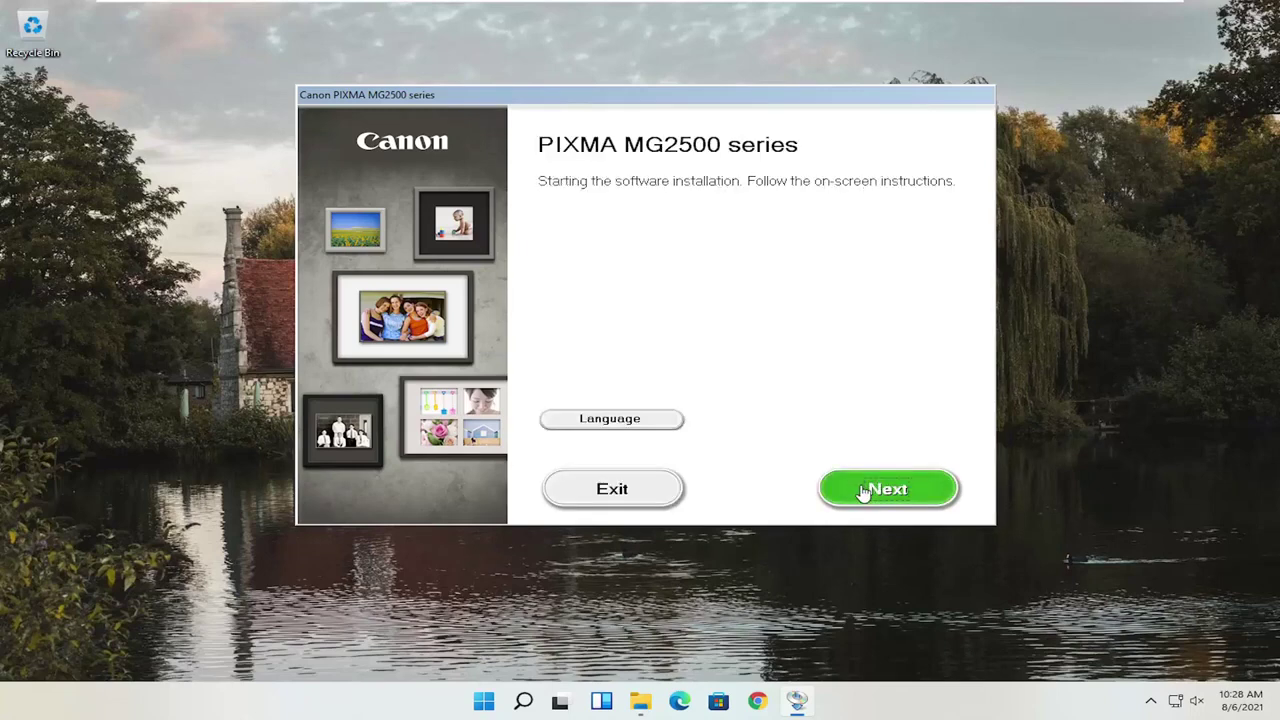
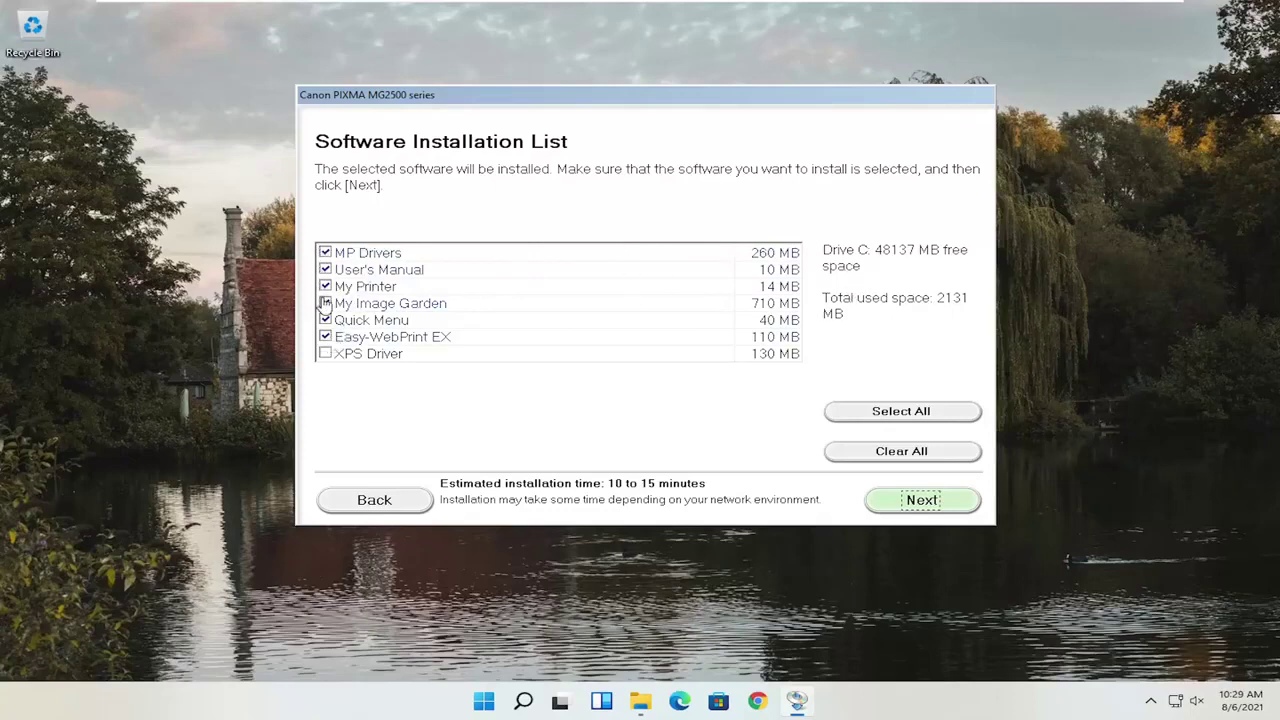
# - Exclude Easy-WebPrint EX from the software installation list and continue with the remaining selected software
pyautogui.moveTo(341, 257)
pyautogui.moveTo(366, 326)
pyautogui.moveTo(380, 258)
pyautogui.moveTo(405, 315)
pyautogui.click(325, 337)
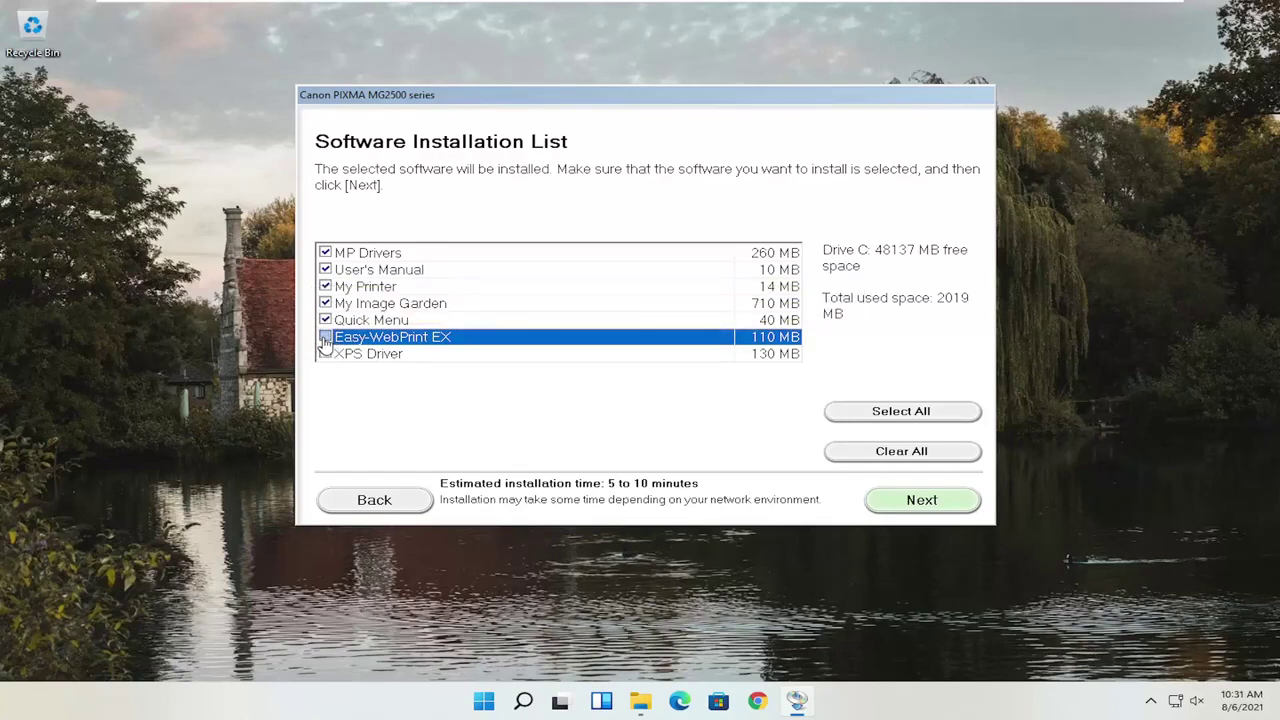
pyautogui.click(325, 338)
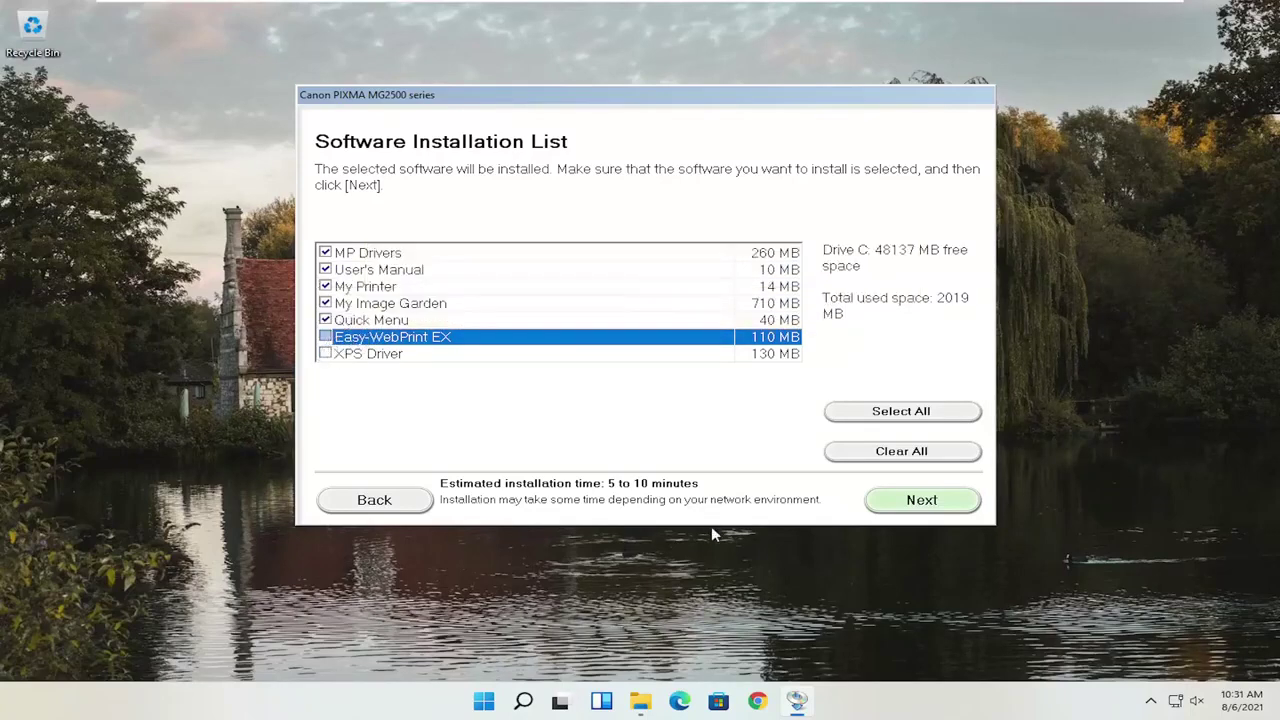
pyautogui.click(912, 501)
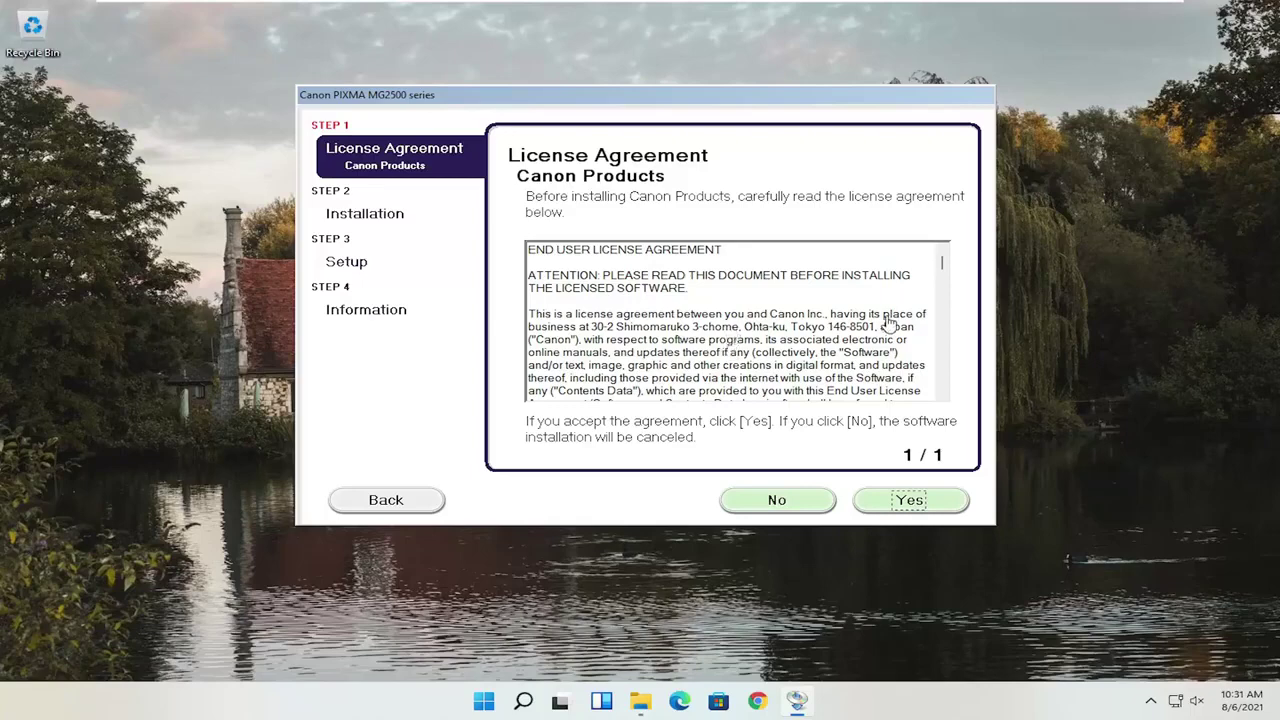
# - Accept the Canon license agreement and proceed past the install wizard processes notice to start downloading the software
pyautogui.click(889, 508)
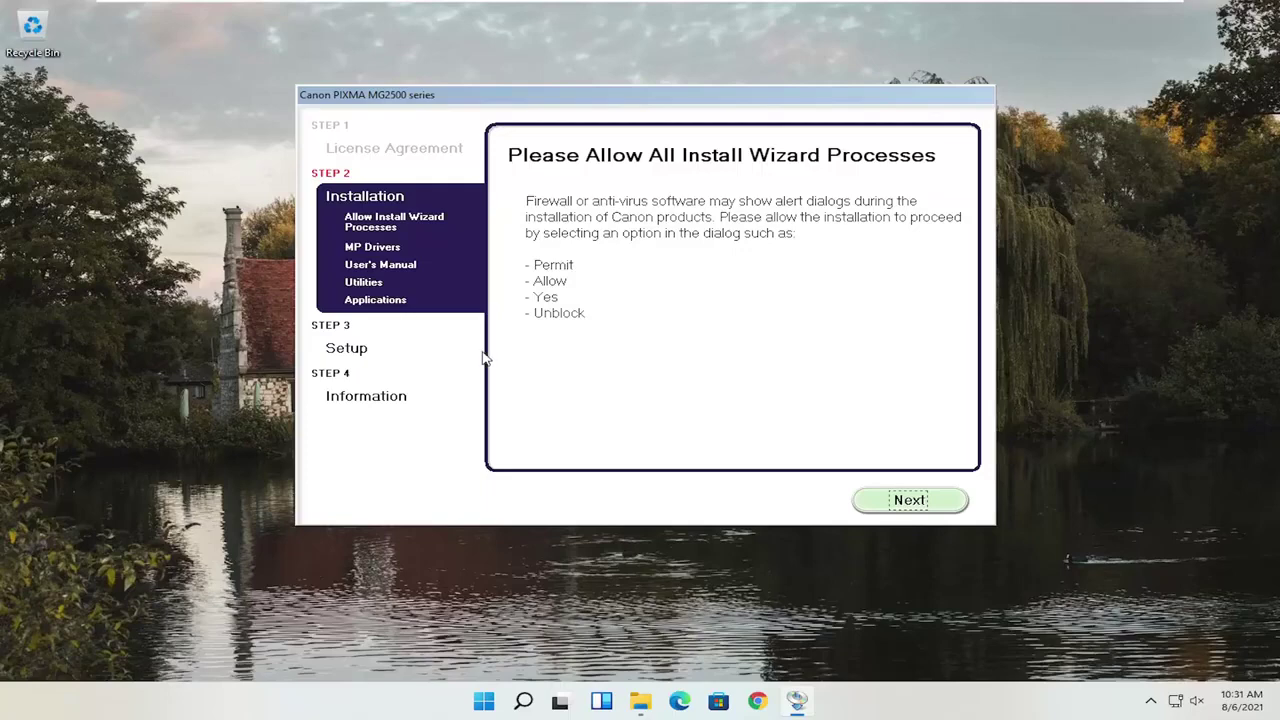
pyautogui.click(905, 501)
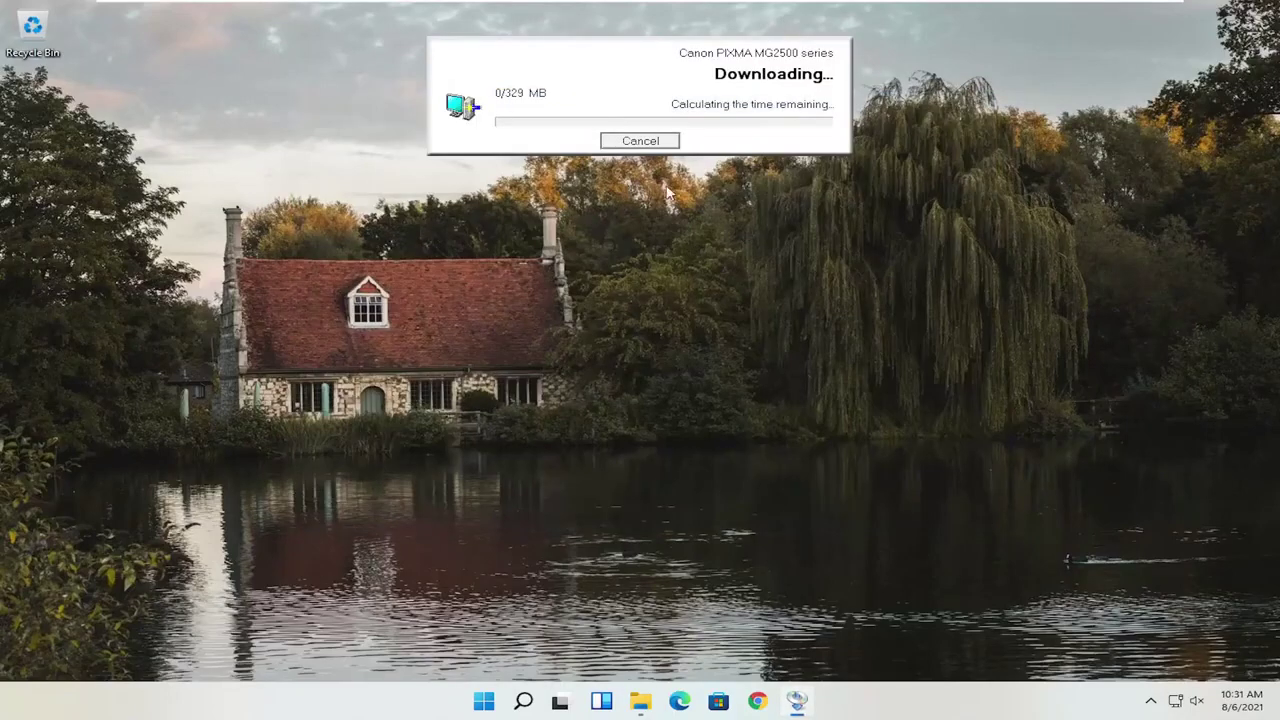